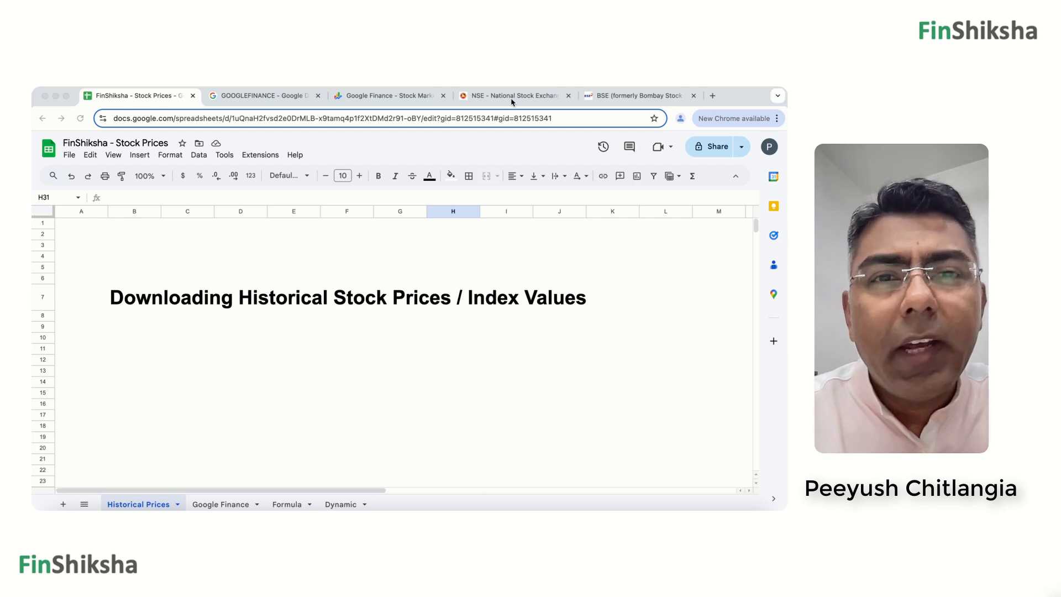
Open the NSE site's Security-wise Price Volume Archives (Equities) from the capital market historical reports
click(512, 98)
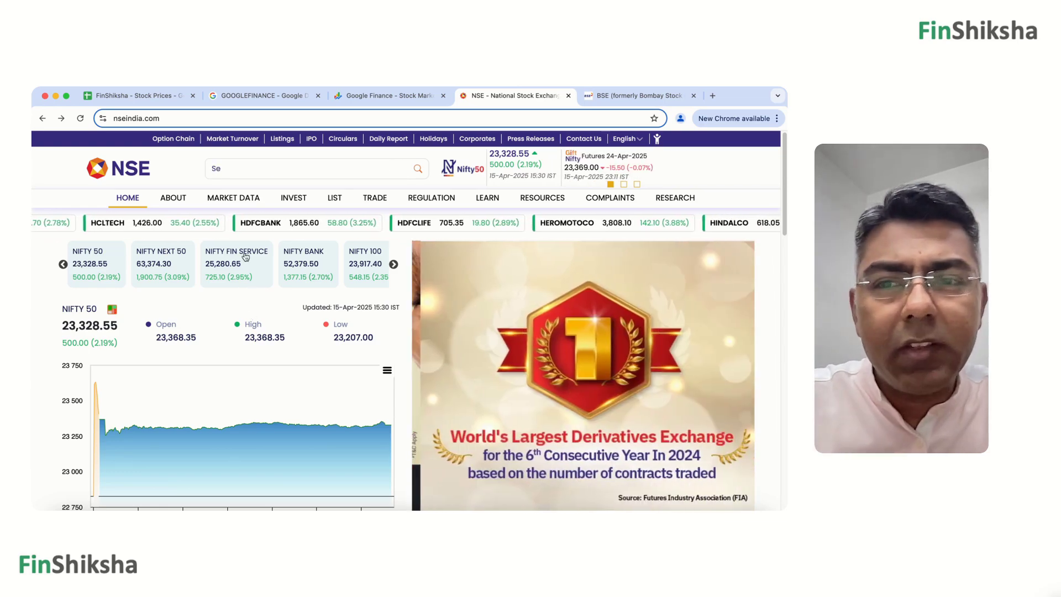
mouse_move(232, 202)
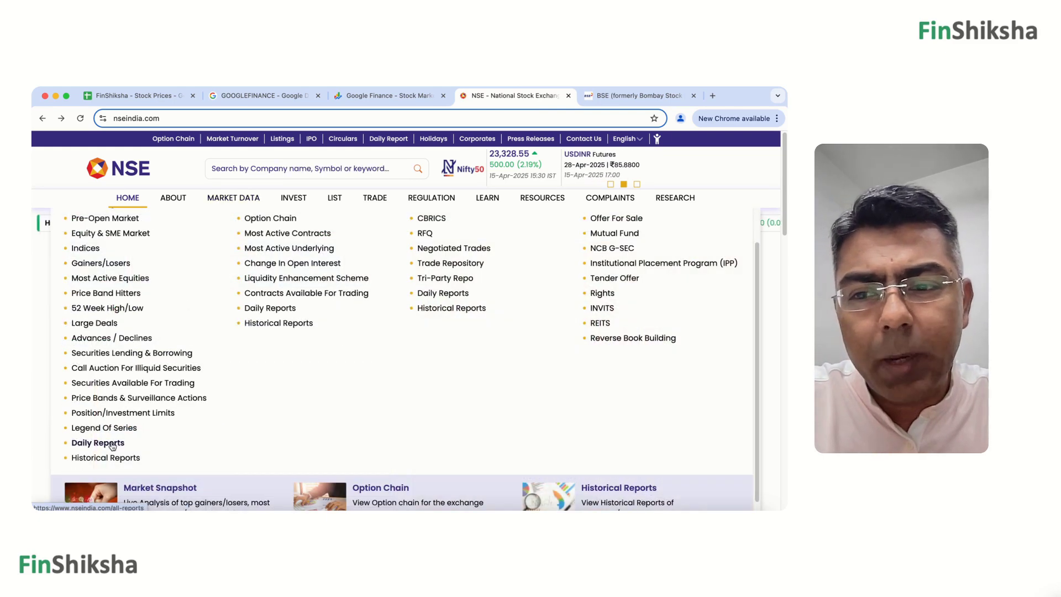
click(113, 462)
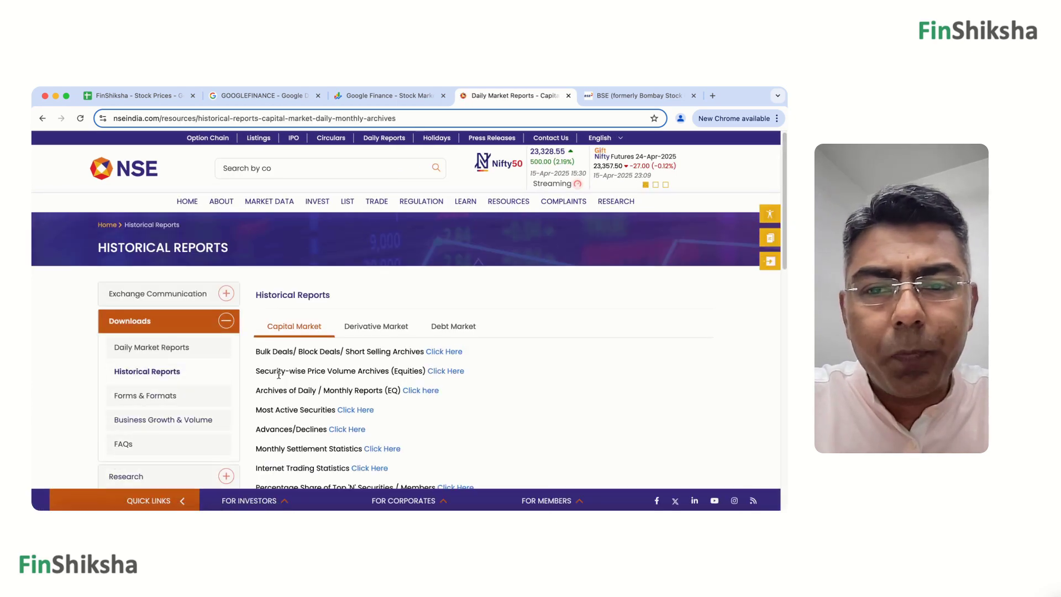
drag(256, 370, 410, 381)
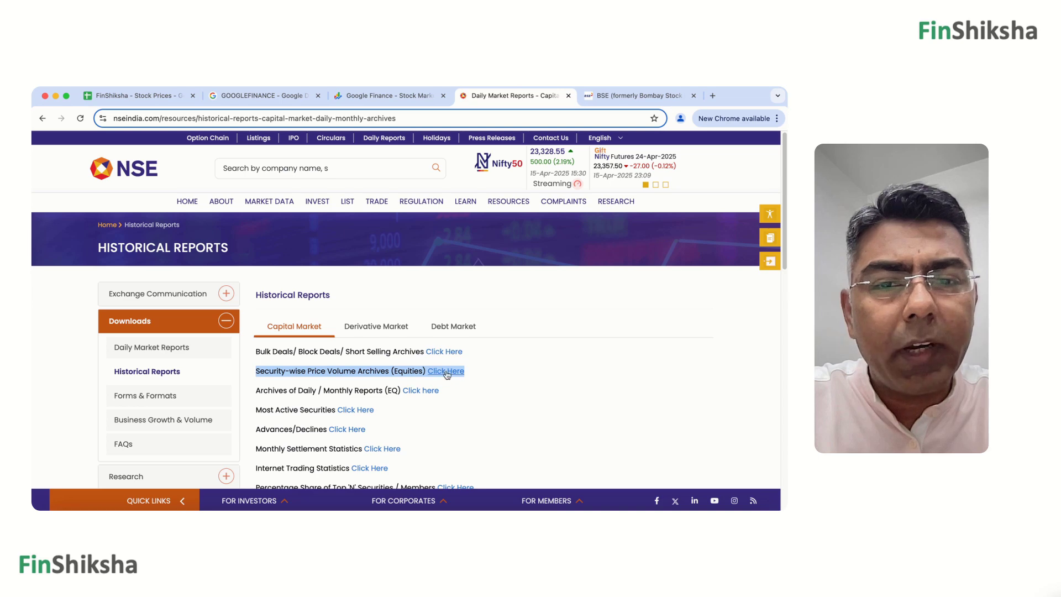
click(445, 370)
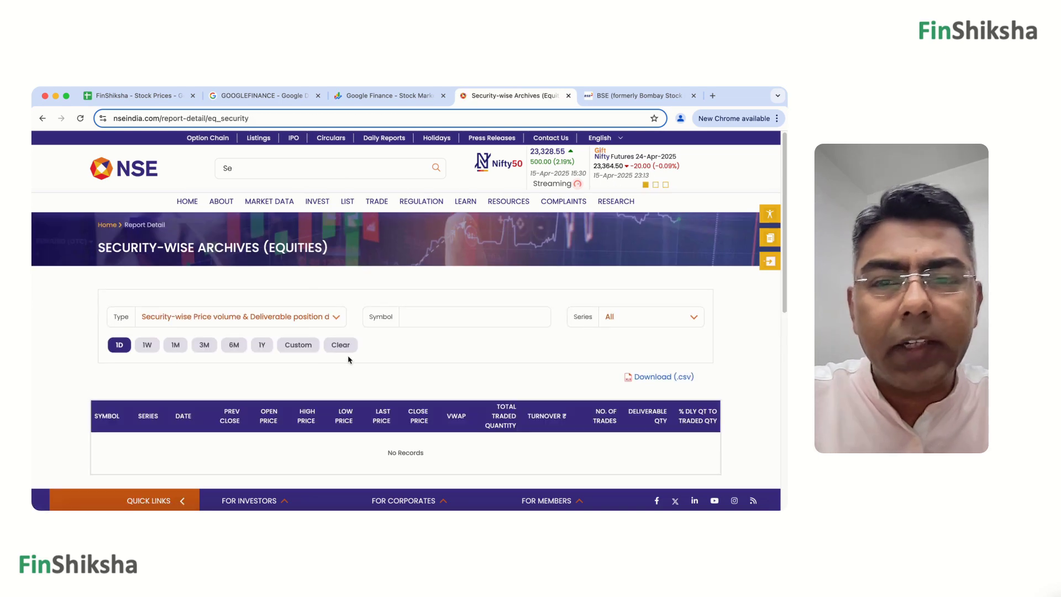
Retrieve one year of security-wise price volume data for Infosys Limited
click(451, 316)
text(in)
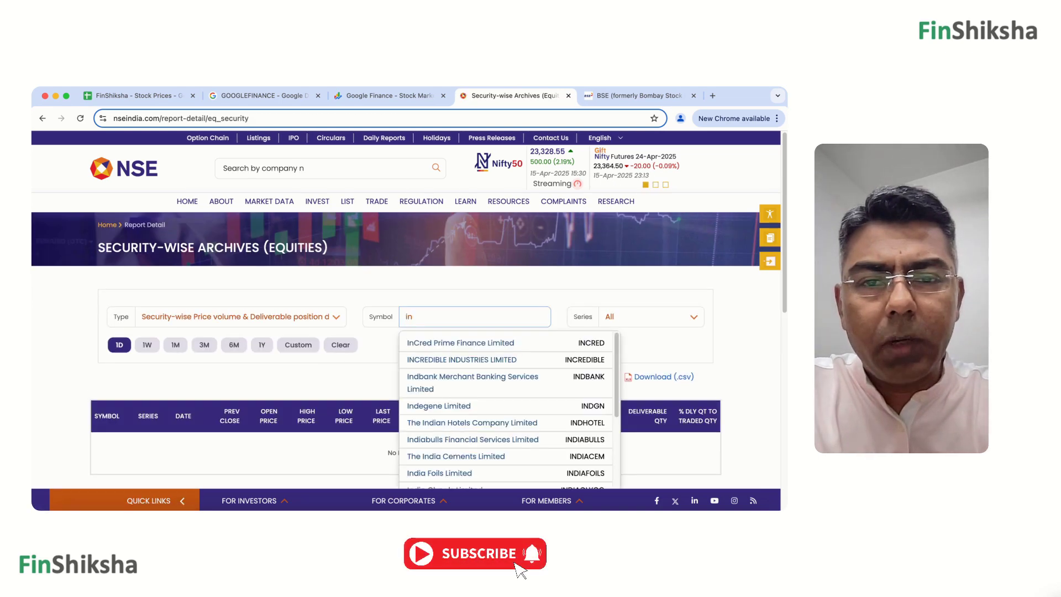
text(fo)
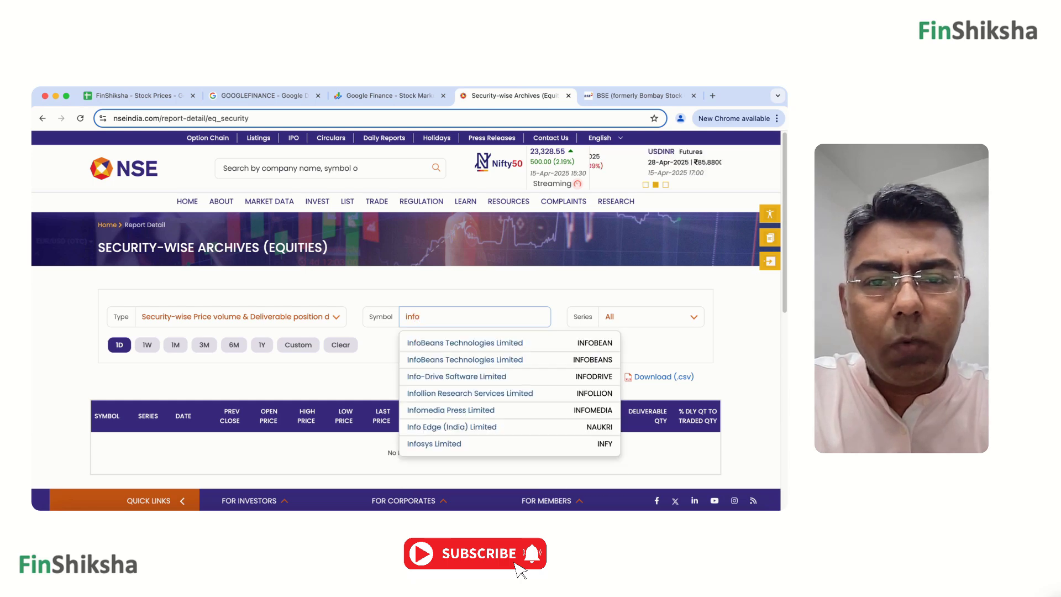
text(sy)
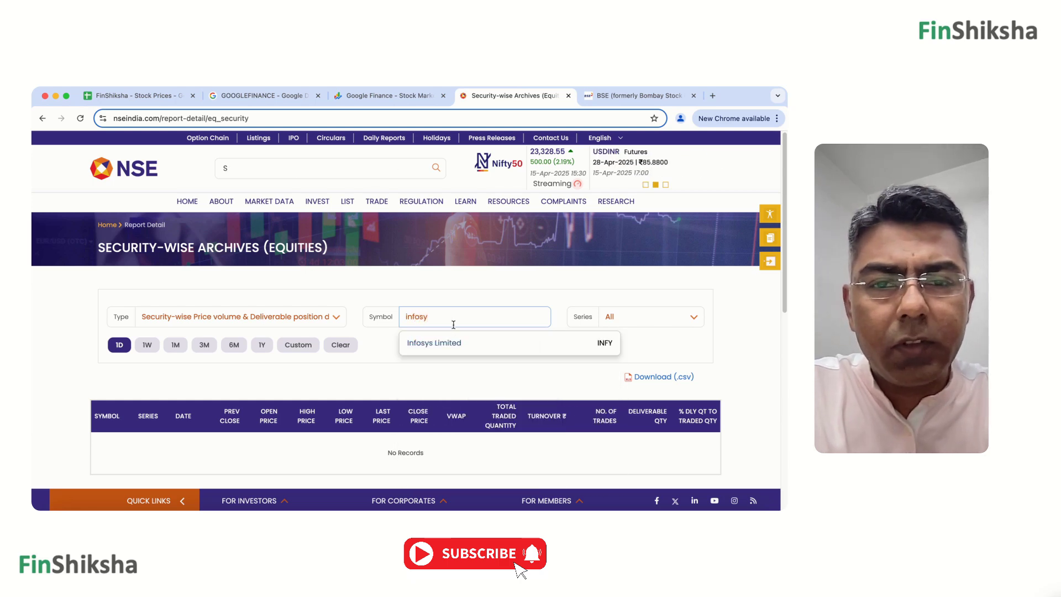
click(436, 343)
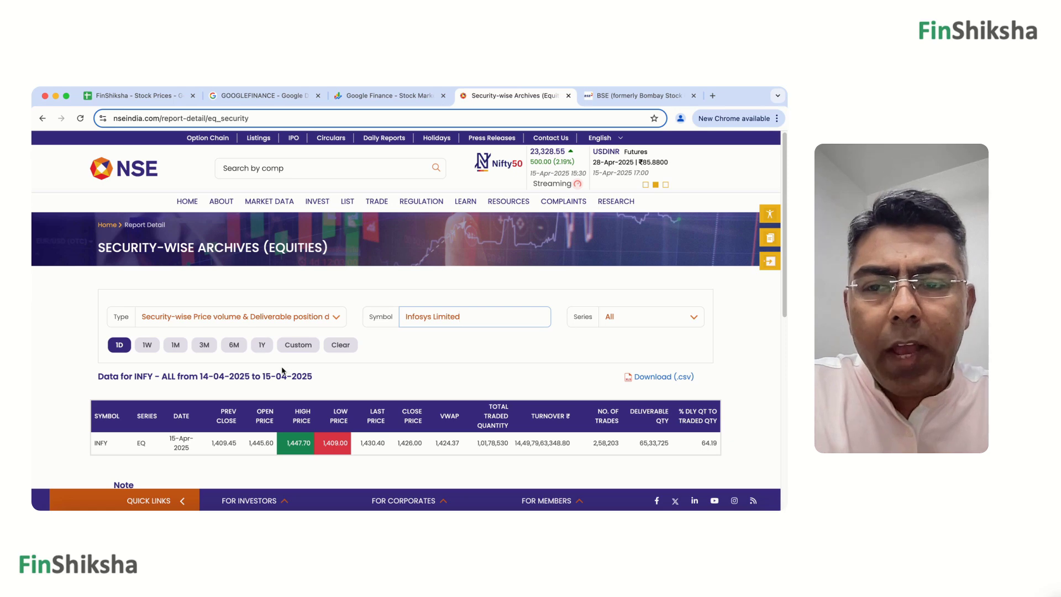
scroll(279, 349, down, 1)
click(263, 323)
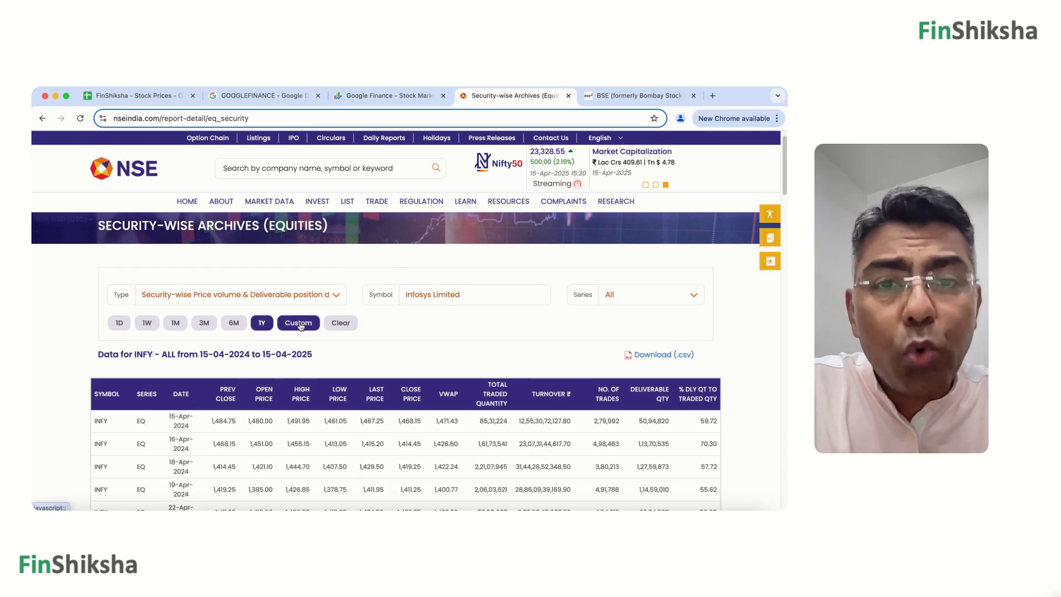
Try to retrieve Infosys Limited data for a custom date range from 15-04-2023 to 15-04-2025
click(301, 325)
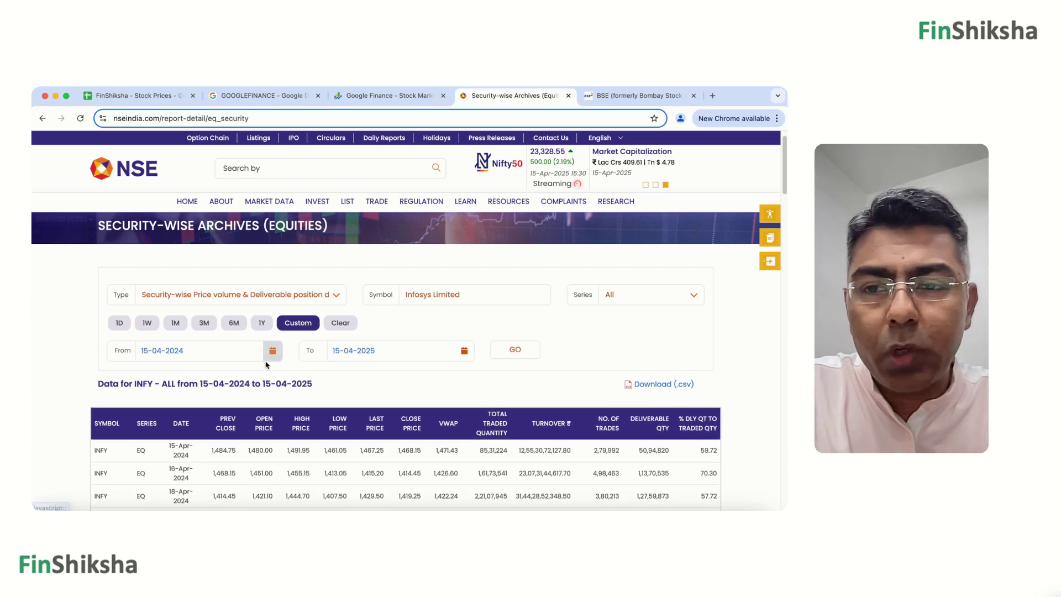
click(204, 353)
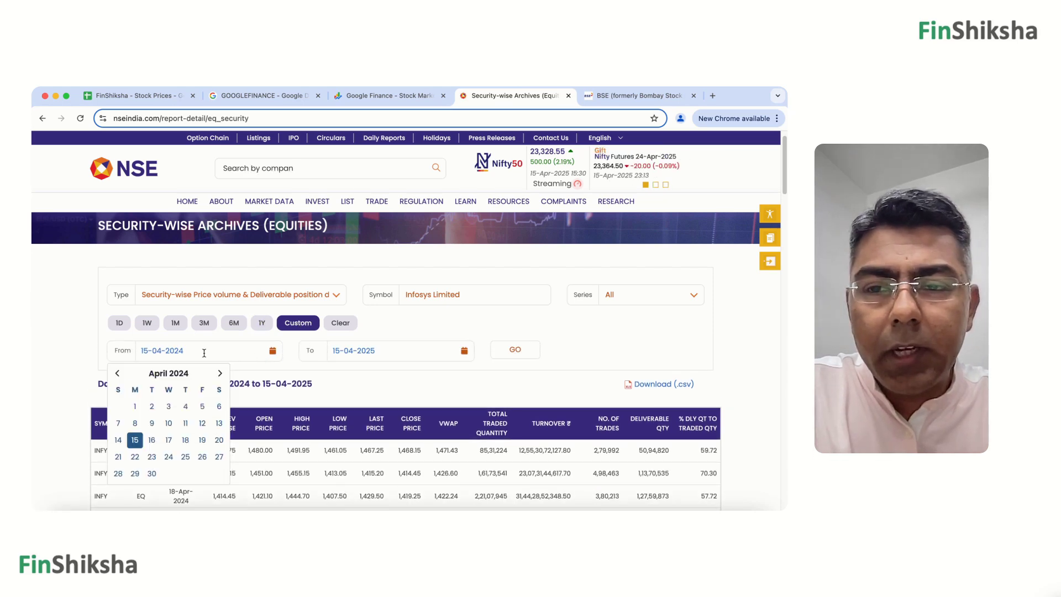
click(120, 375)
triple_click(120, 374)
triple_click(120, 374)
triple_click(120, 374)
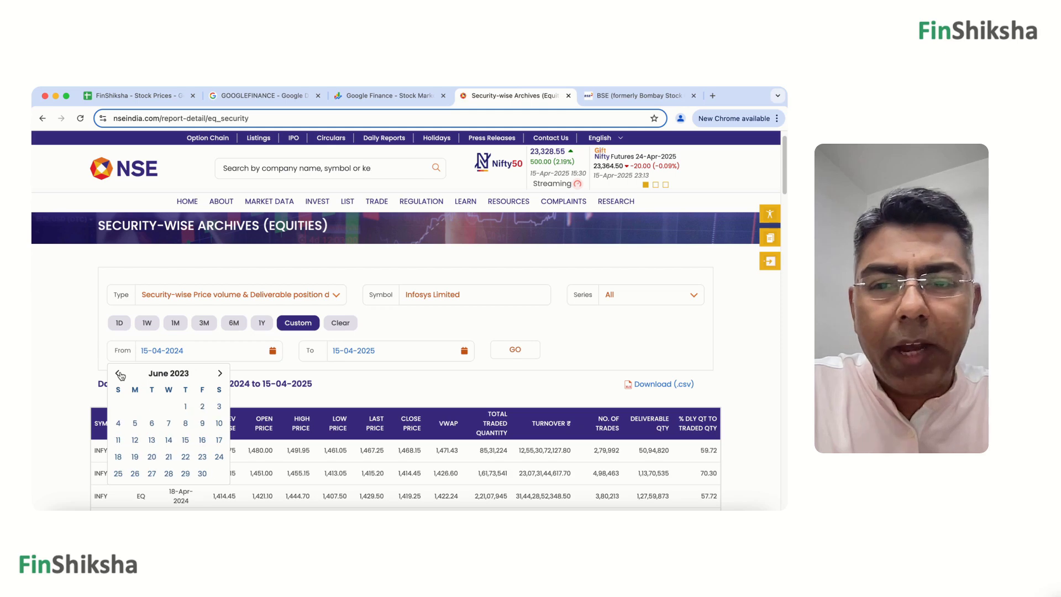
click(120, 374)
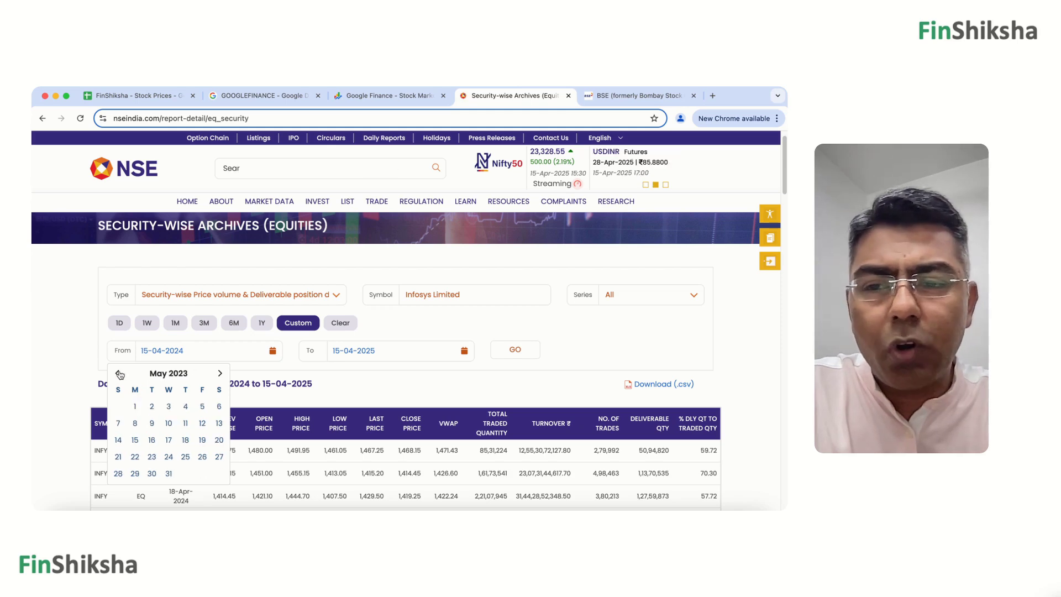
click(119, 374)
click(218, 441)
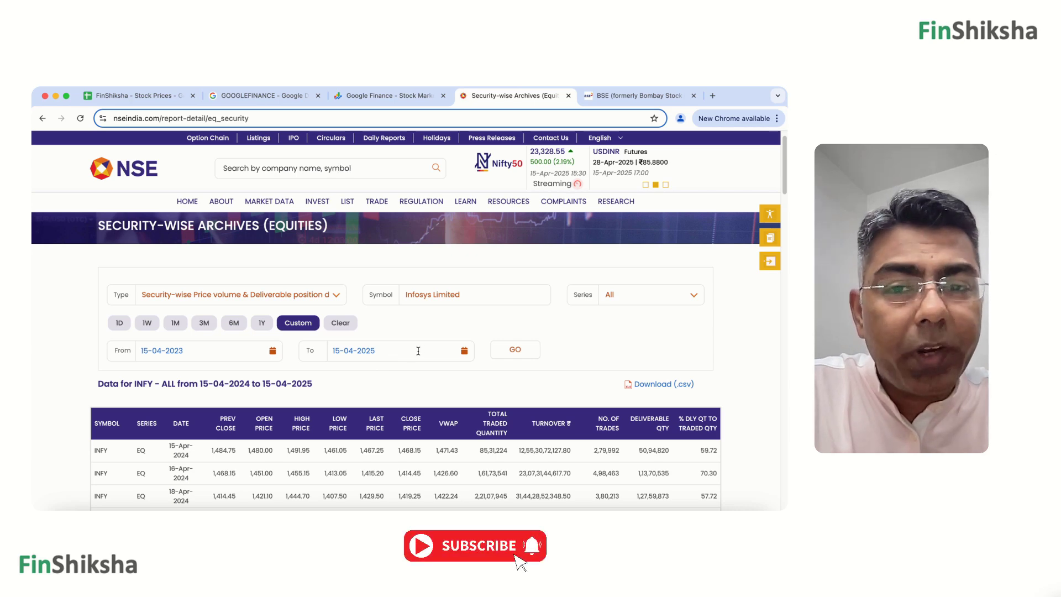
click(514, 352)
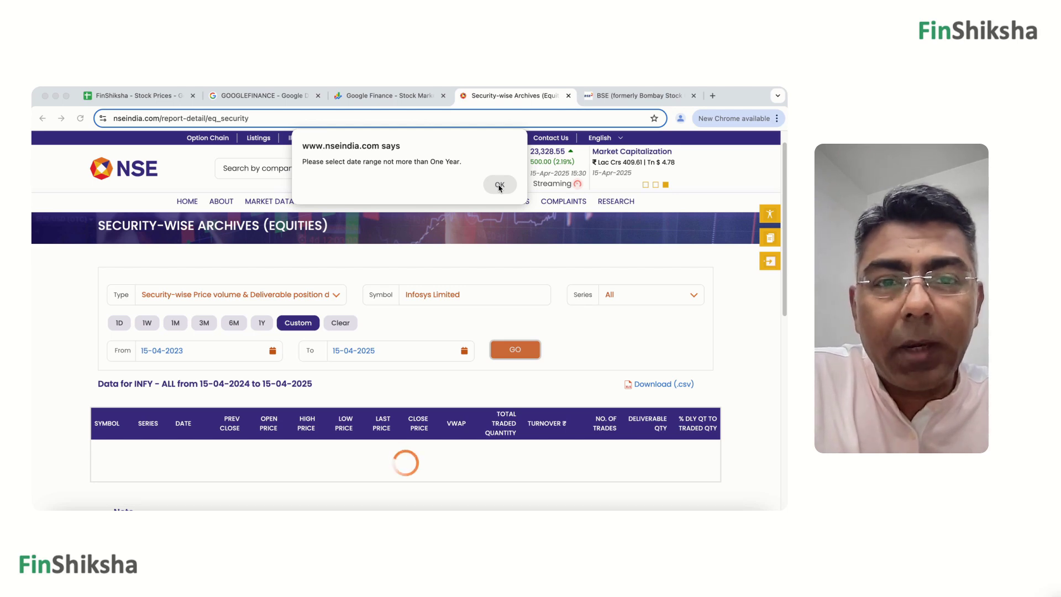
click(500, 185)
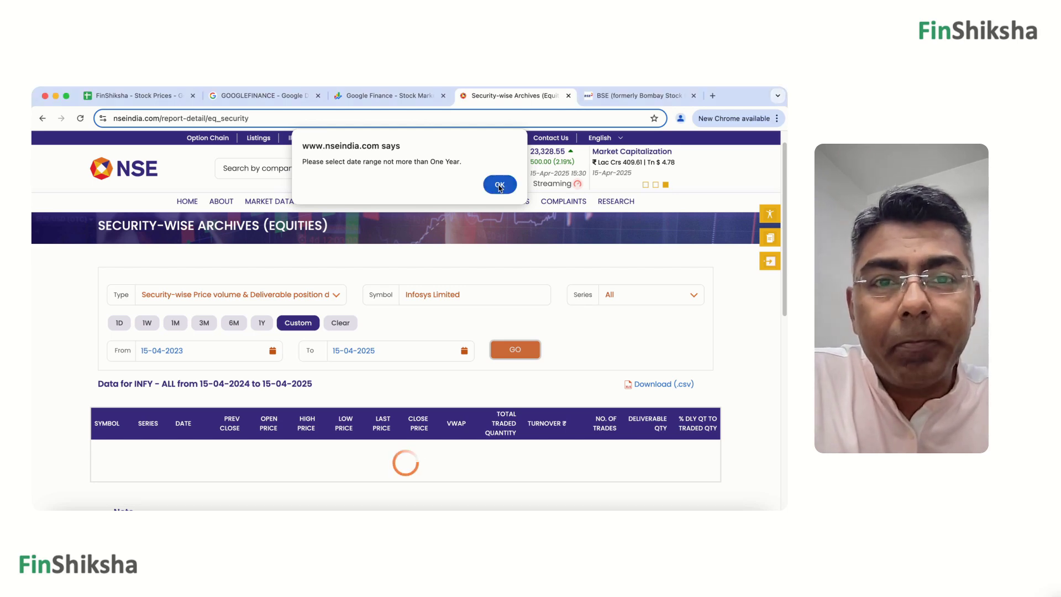
On the BSE site, open Historical Stock Prices (By Security & Period) from the equity section of Historical Data
click(618, 97)
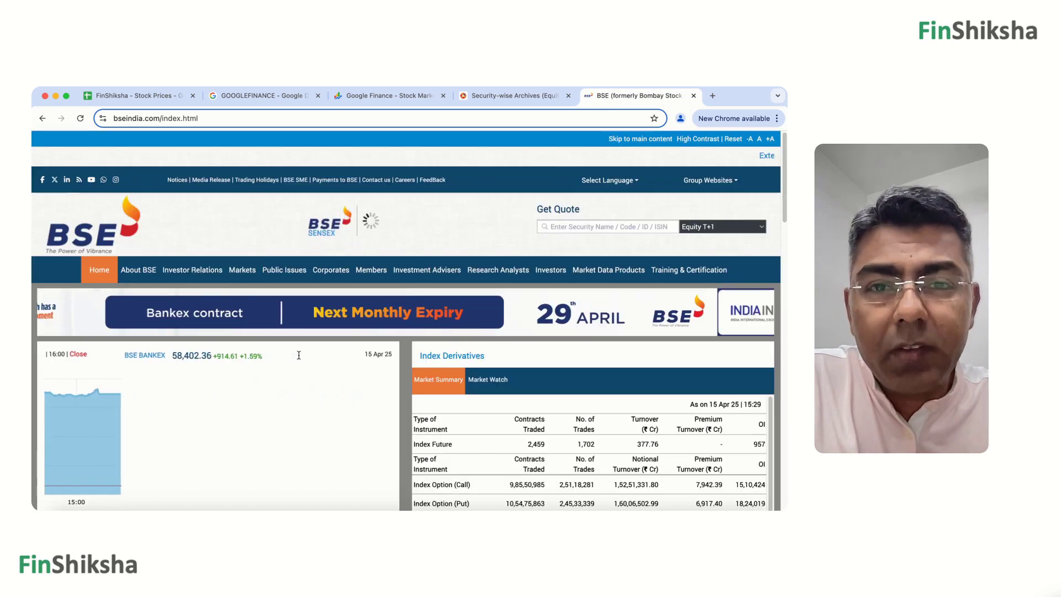
scroll(271, 384, down, 3)
scroll(271, 385, down, 20)
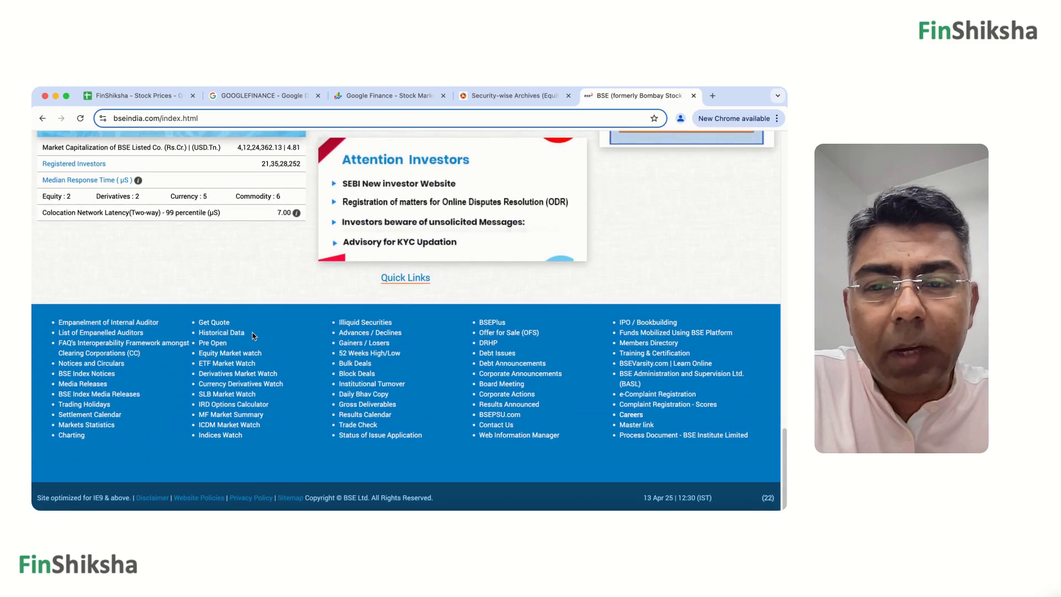
drag(246, 332, 199, 333)
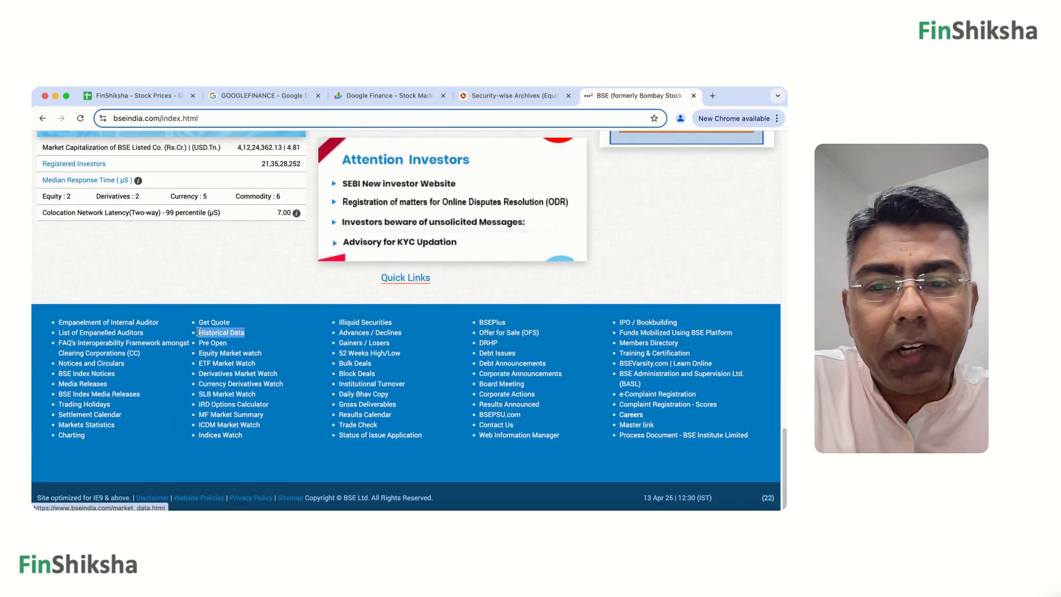
click(231, 334)
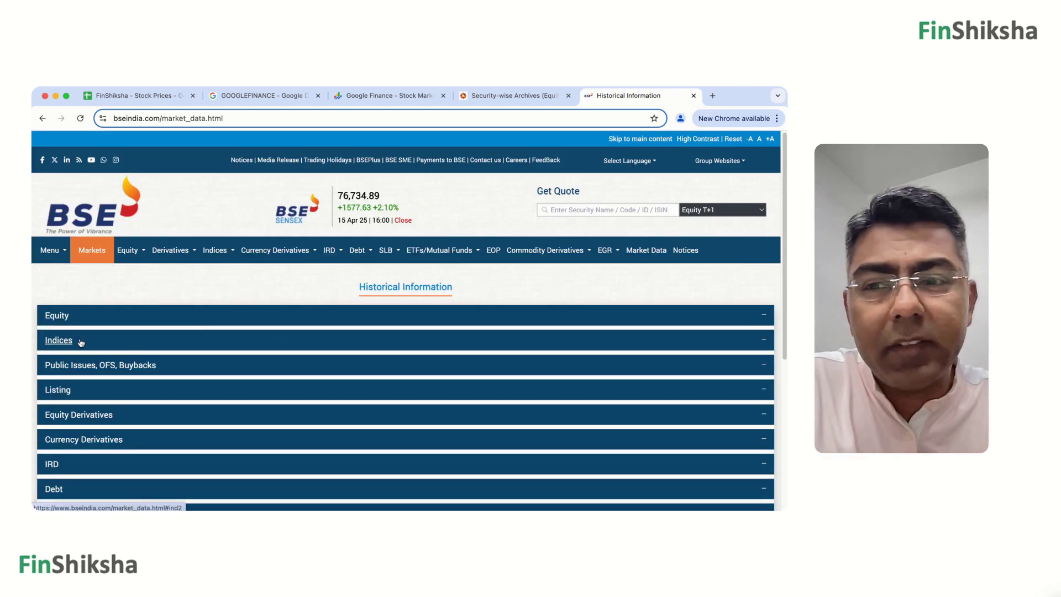
click(60, 316)
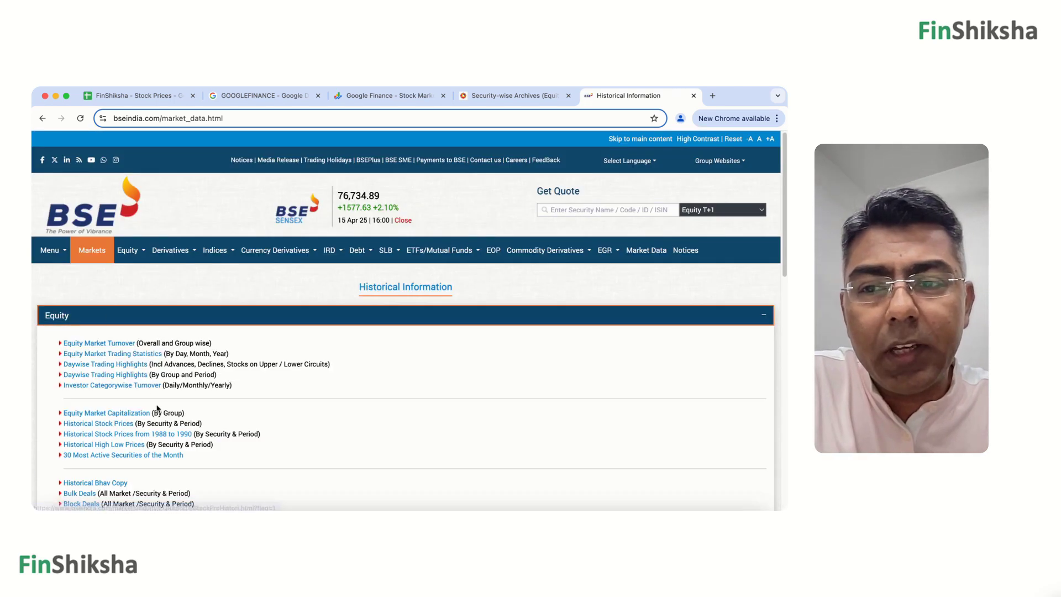
drag(203, 424, 63, 425)
click(94, 423)
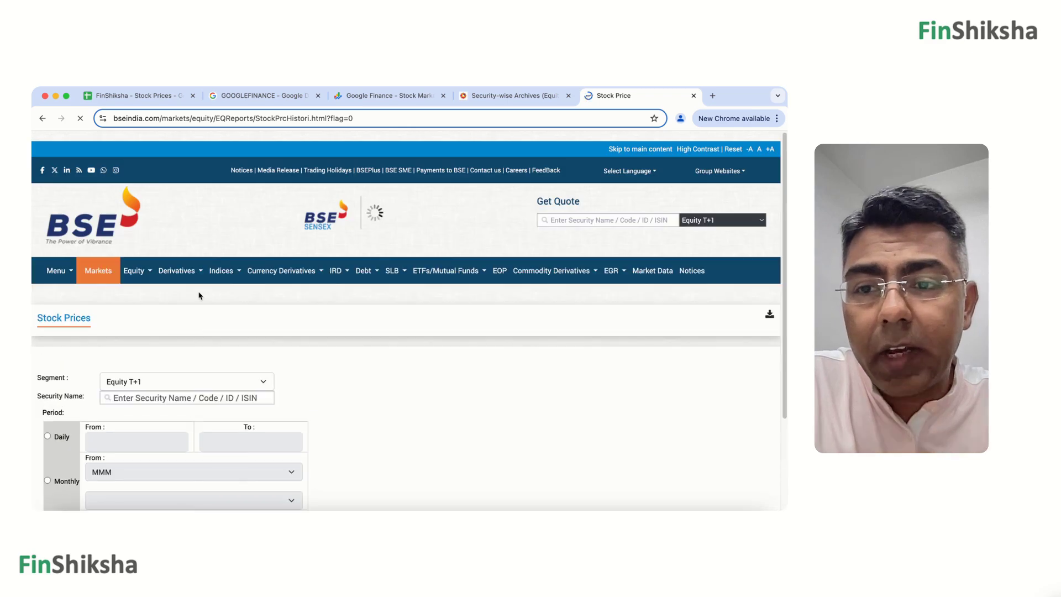
Select INFOSYS LTD as the security and choose the daily period for its stock prices
click(154, 387)
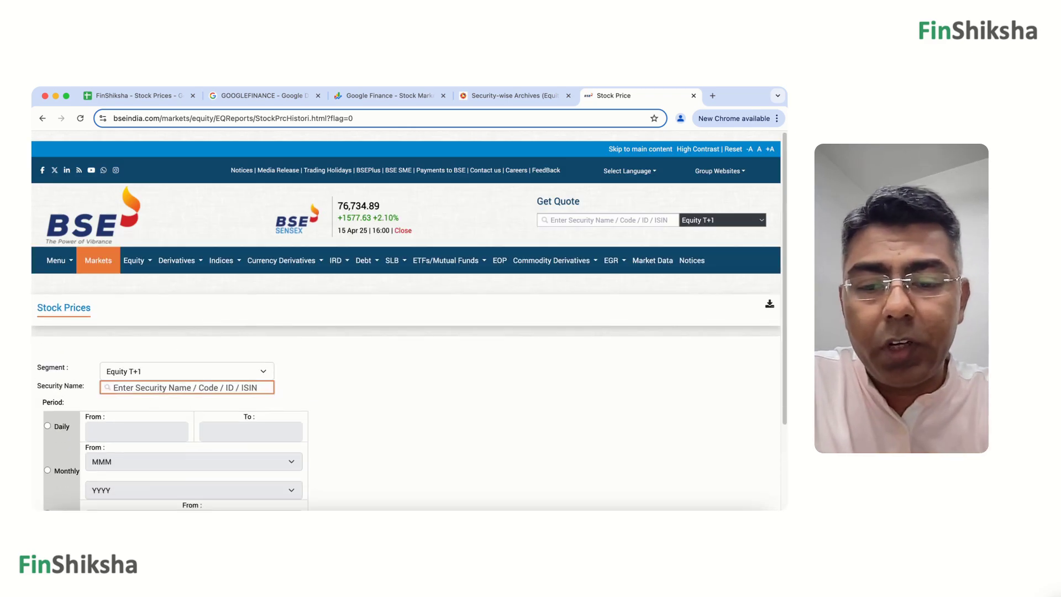
text(infosys)
click(169, 417)
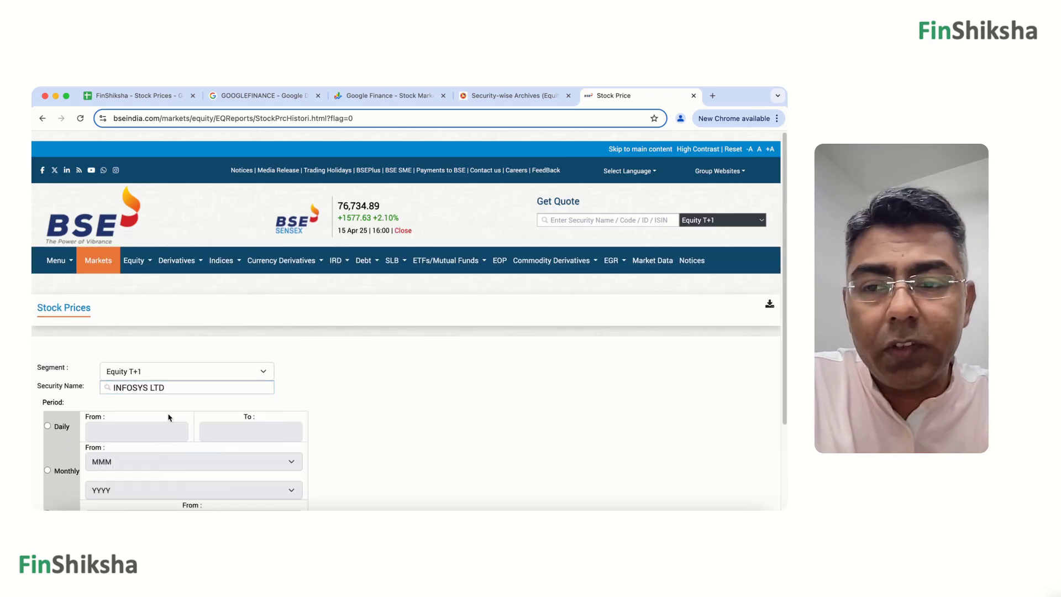
click(52, 426)
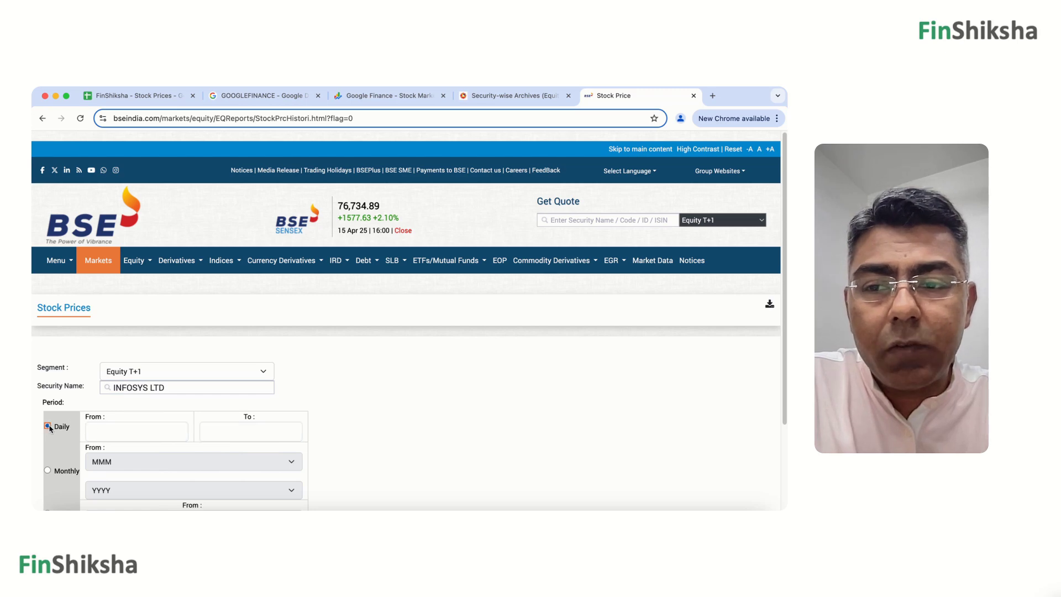
Try to retrieve the daily stock prices from 15/04/2023 to 15/04/2025
click(125, 431)
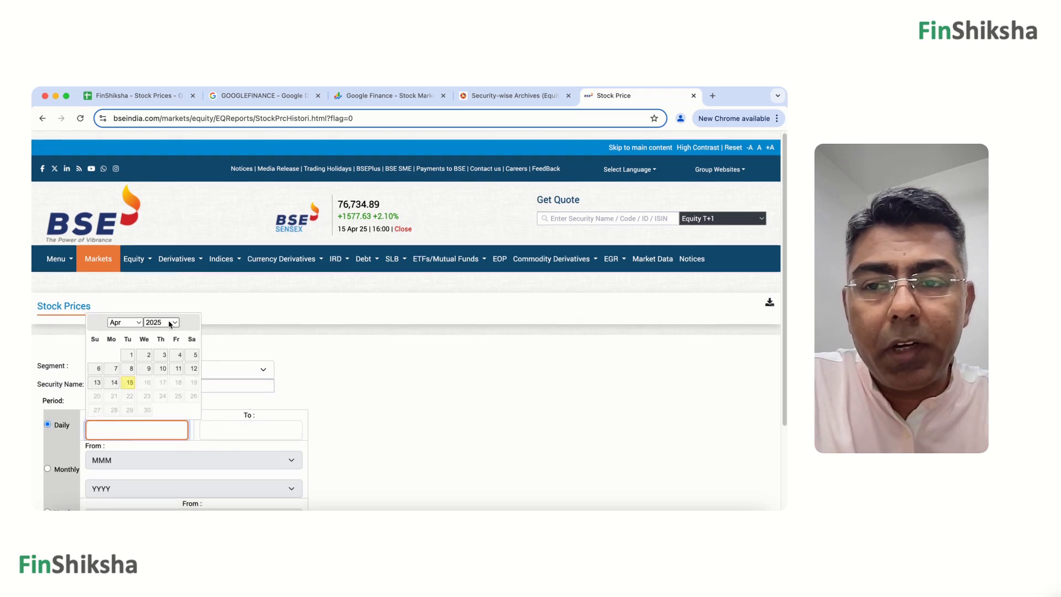
click(161, 322)
key(Escape)
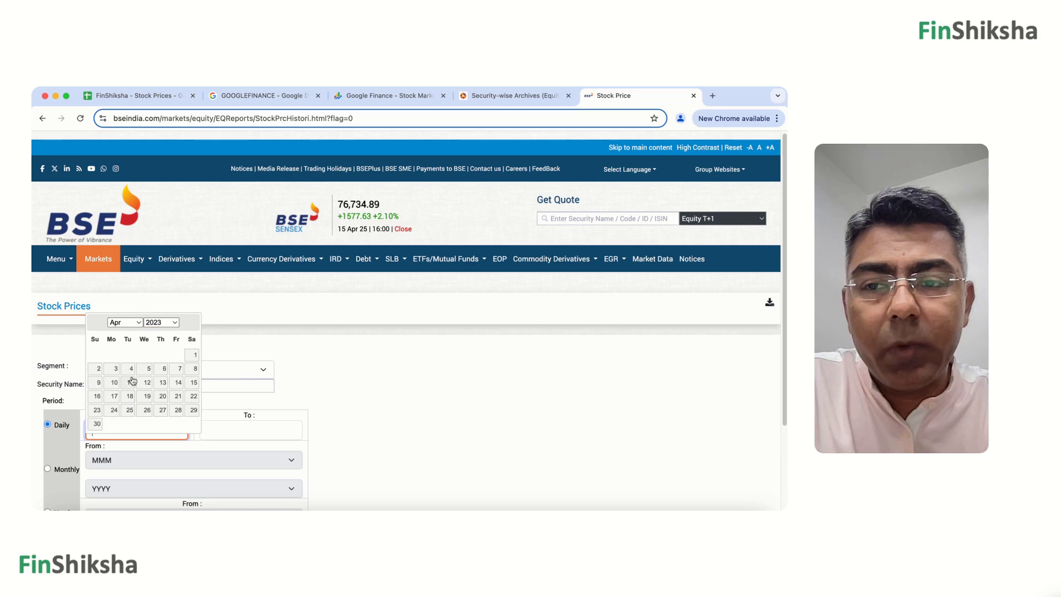
click(193, 383)
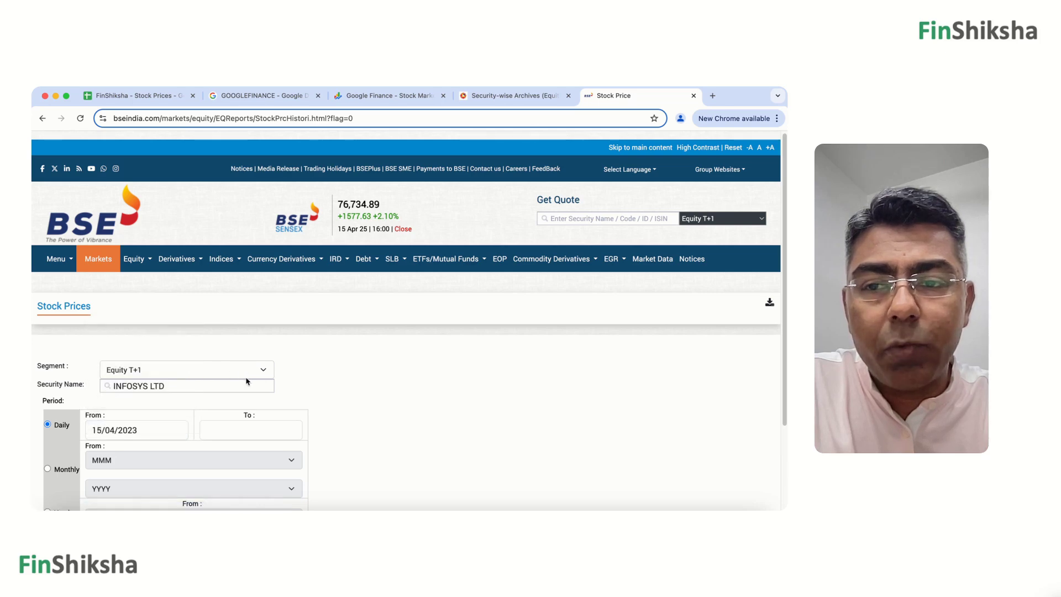
click(251, 431)
click(247, 382)
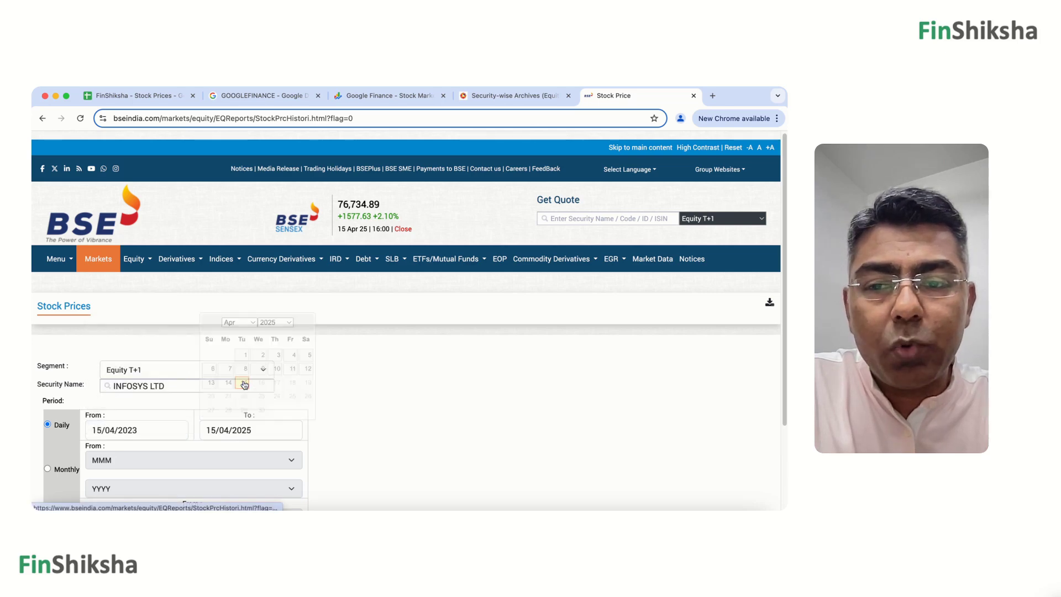
scroll(356, 411, down, 3)
click(183, 426)
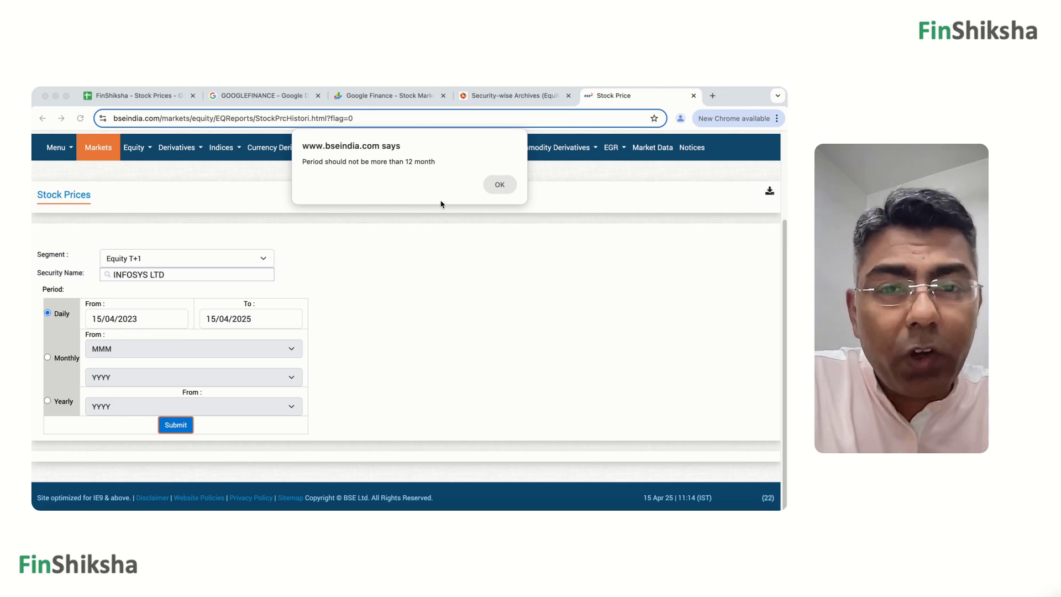
click(500, 185)
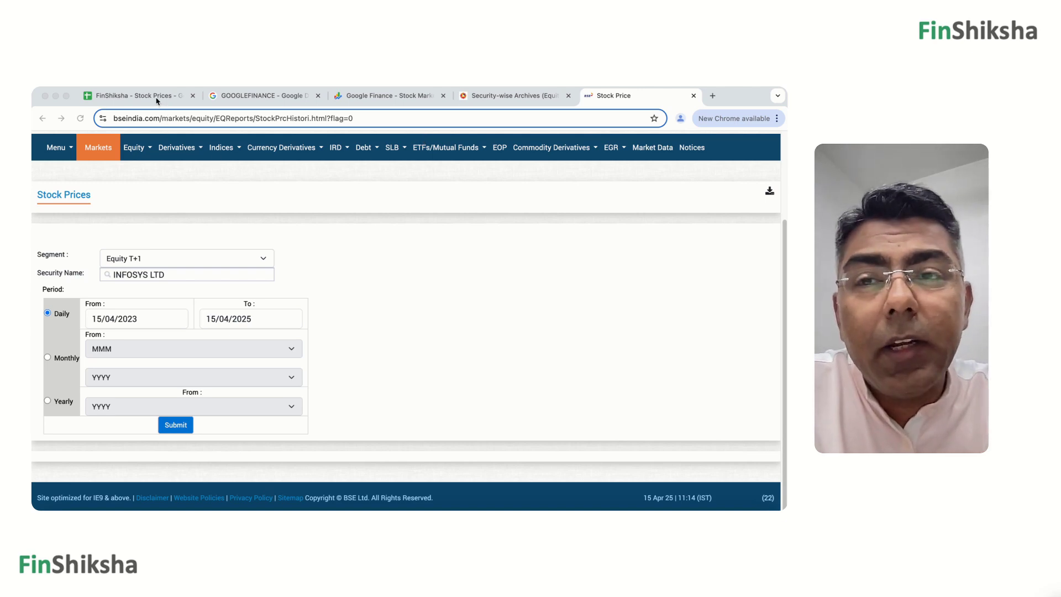
Switch to the FinShiksha - Stock Prices spreadsheet and open its Google Finance sheet
click(133, 96)
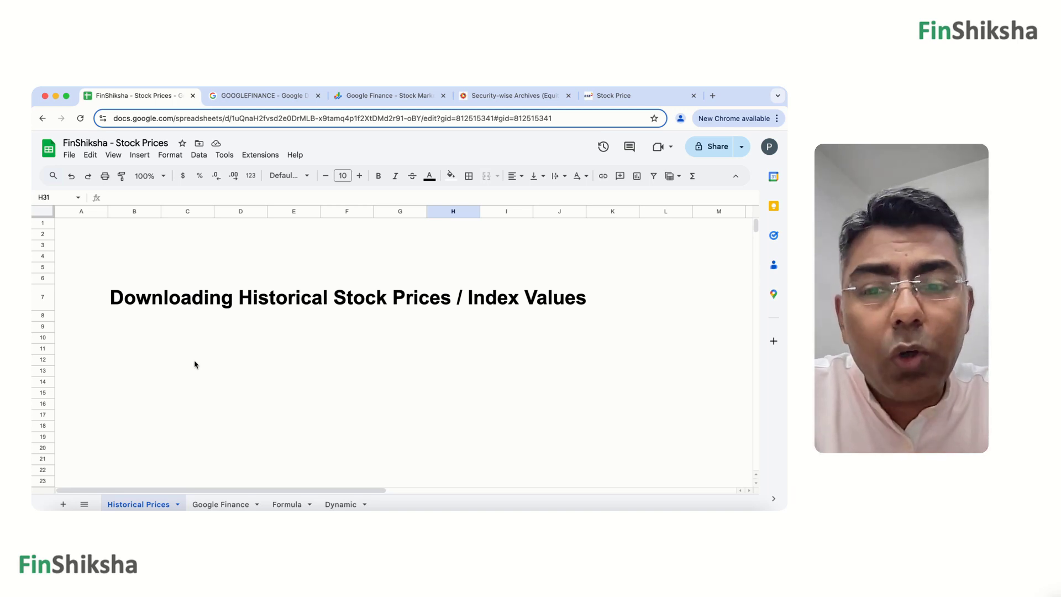
click(212, 505)
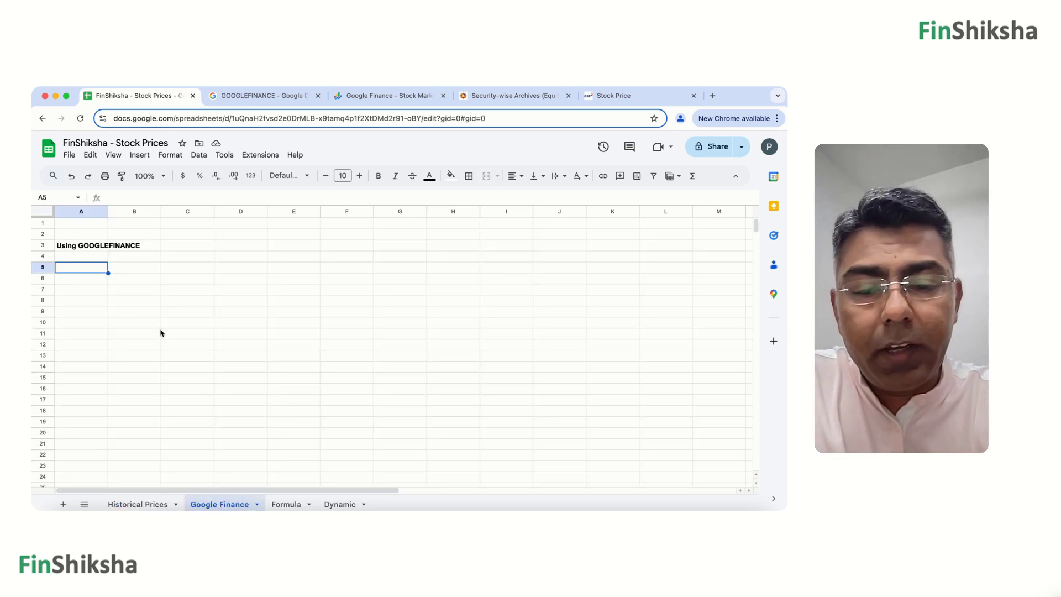
text(=go)
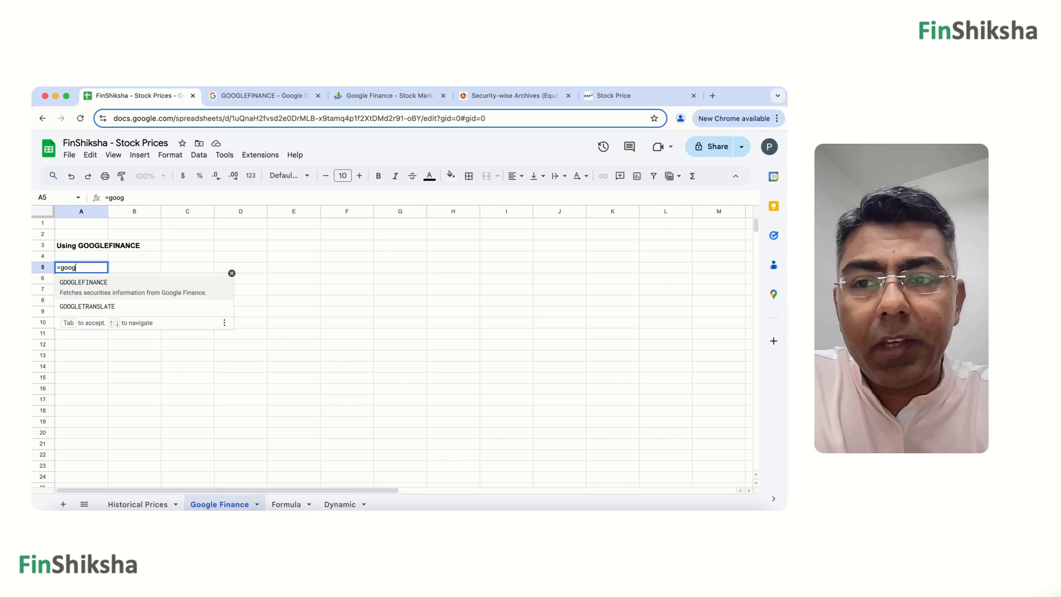
text(og)
click(112, 285)
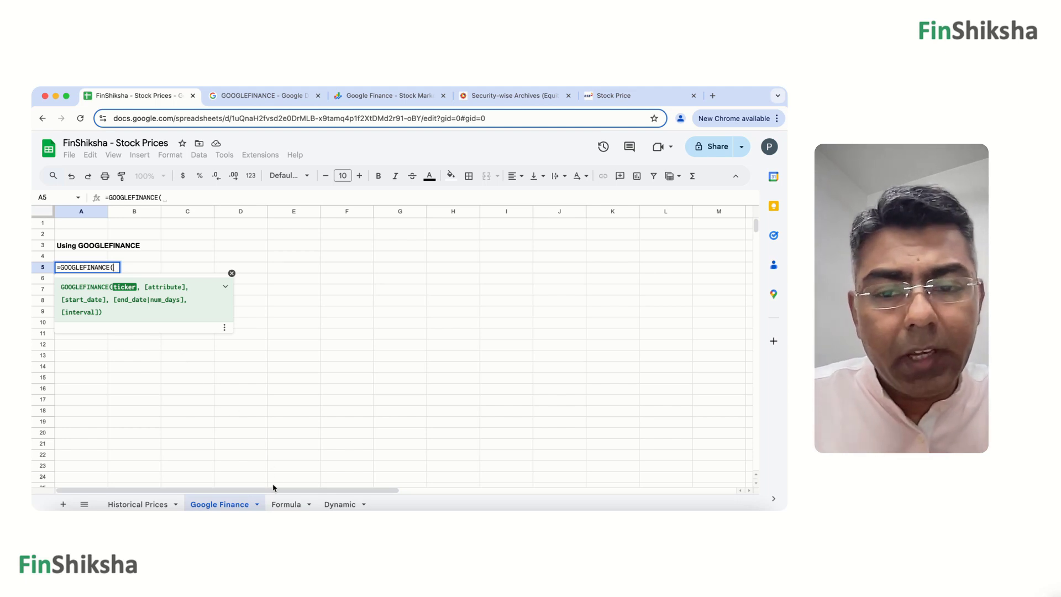
click(284, 504)
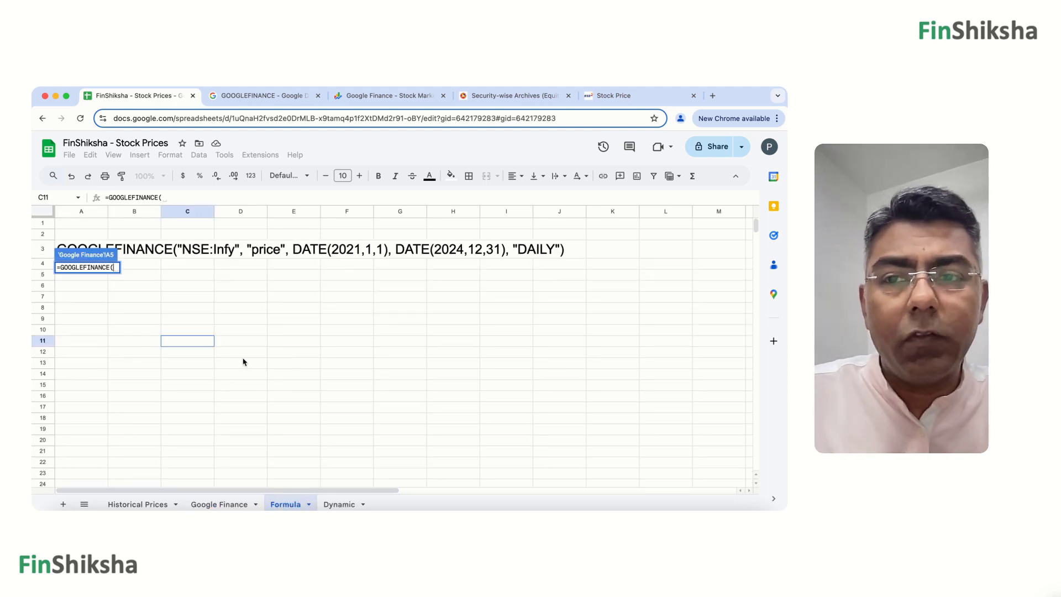
key(Escape)
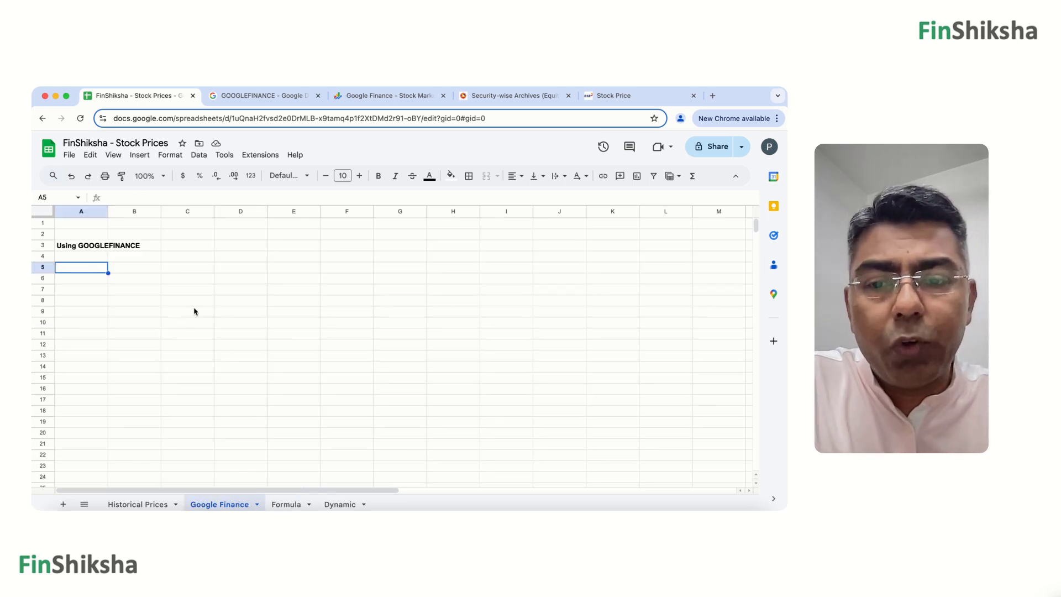
Copy the GOOGLEFINANCE text from cell A3 of the Formula sheet and enter it as a formula in A5 of the Google Finance sheet
click(298, 504)
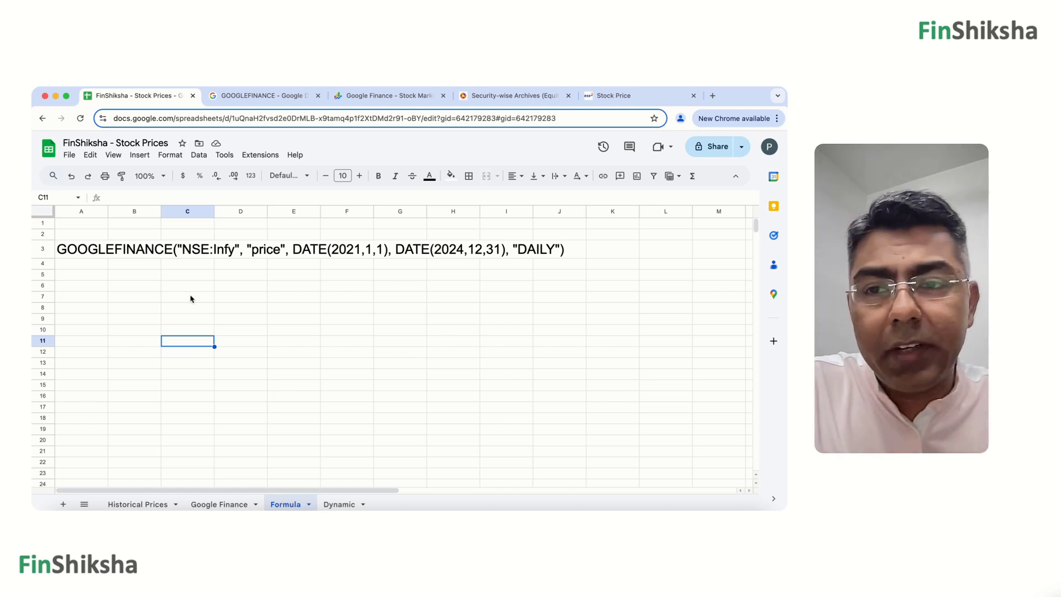
click(80, 252)
key(super+c)
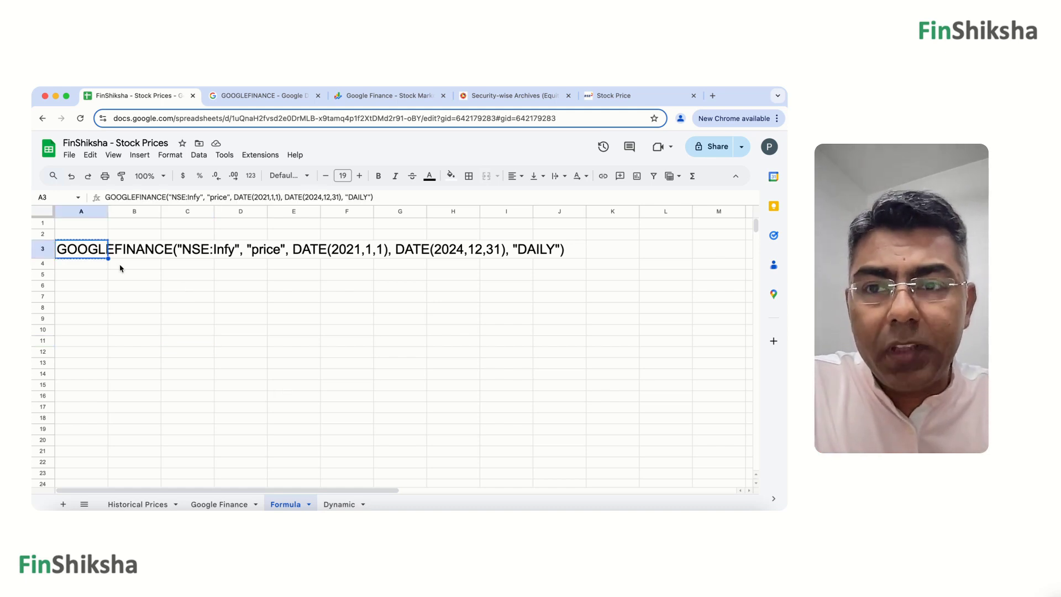
click(212, 503)
text(=)
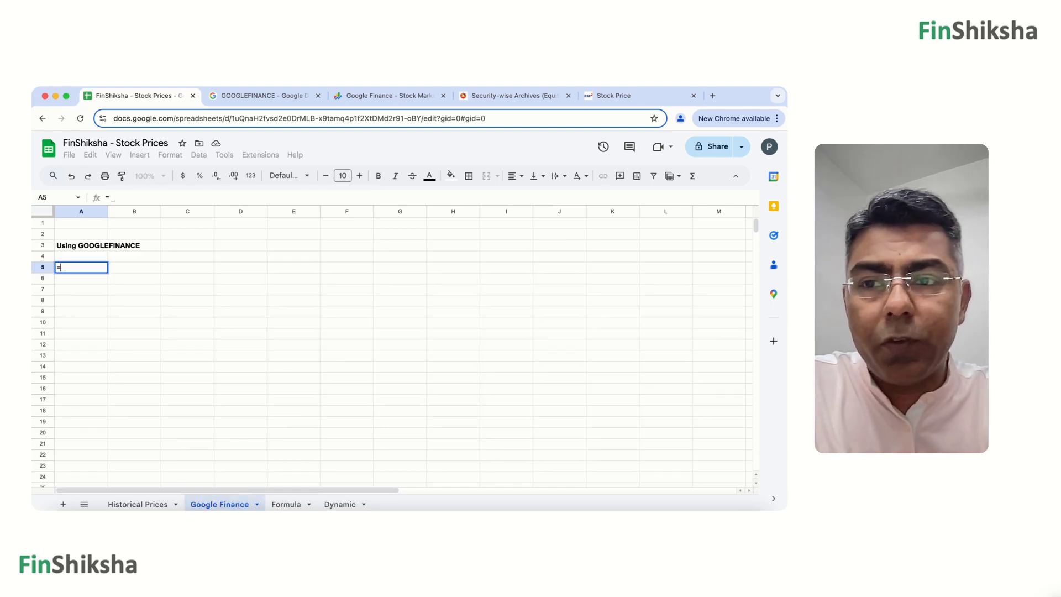
key(super+v)
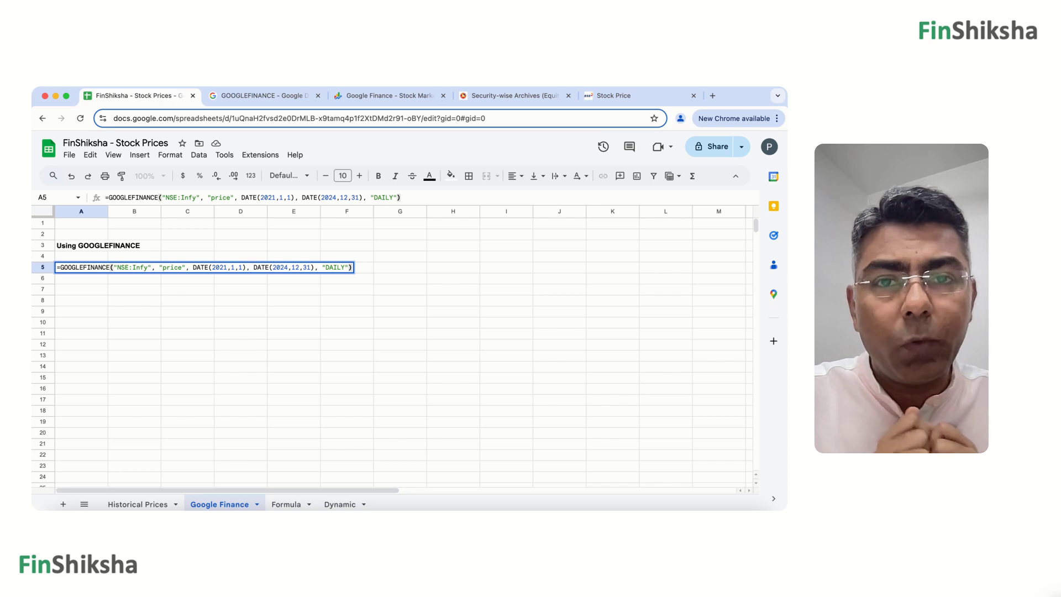
key(Return)
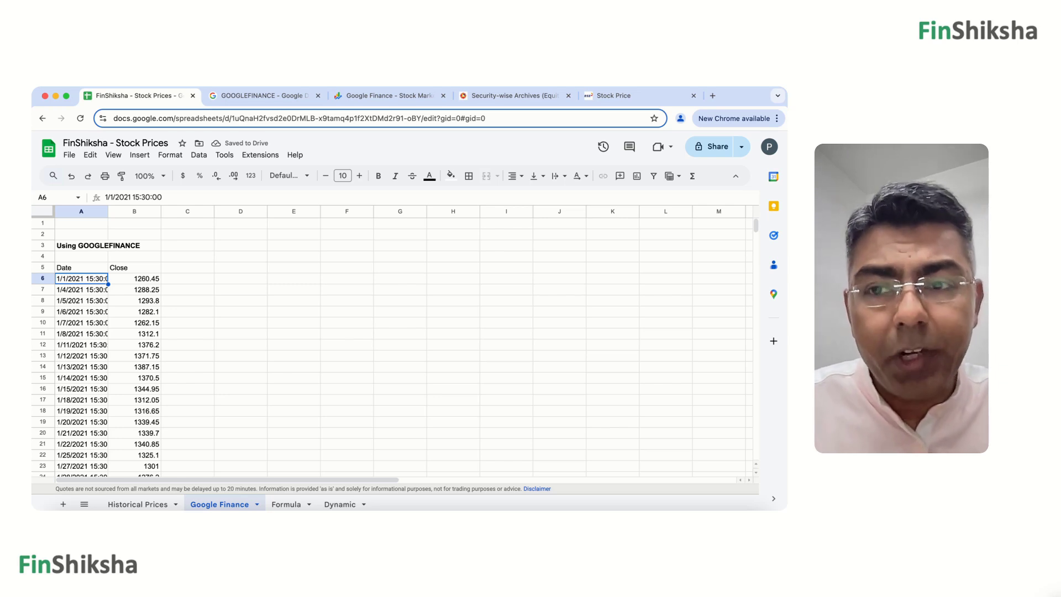
Change the start date in the GOOGLEFINANCE formula in A5 to DATE(2020,1,1)
click(74, 272)
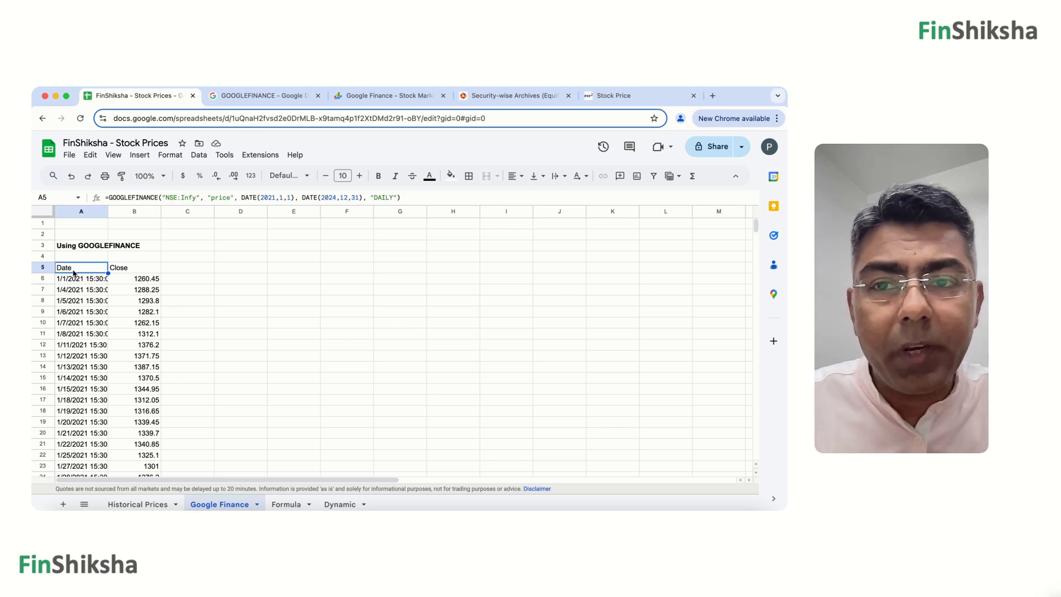
click(273, 197)
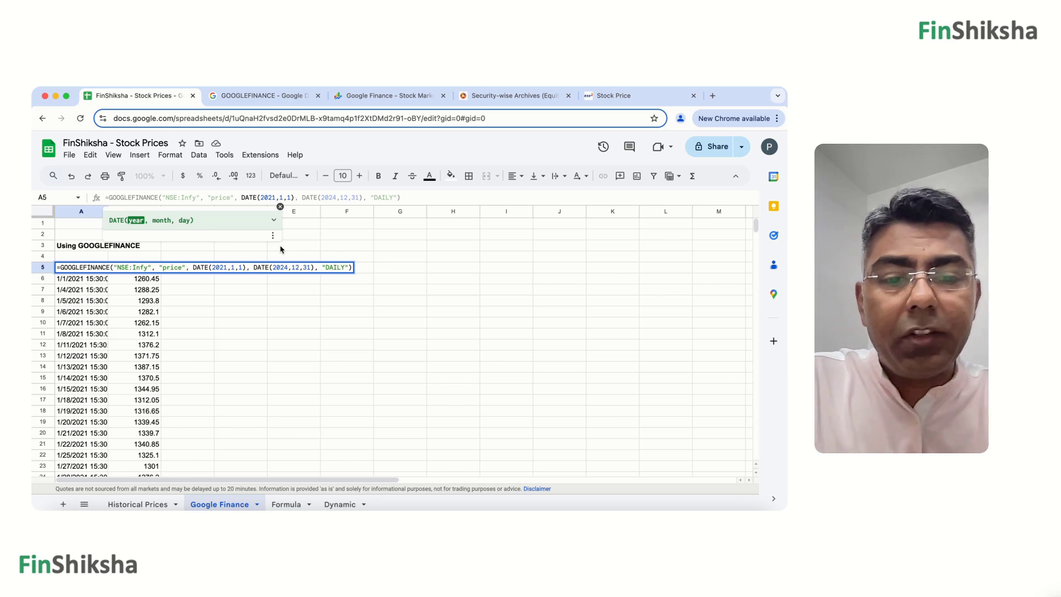
key(BackSpace)
text(0)
key(Return)
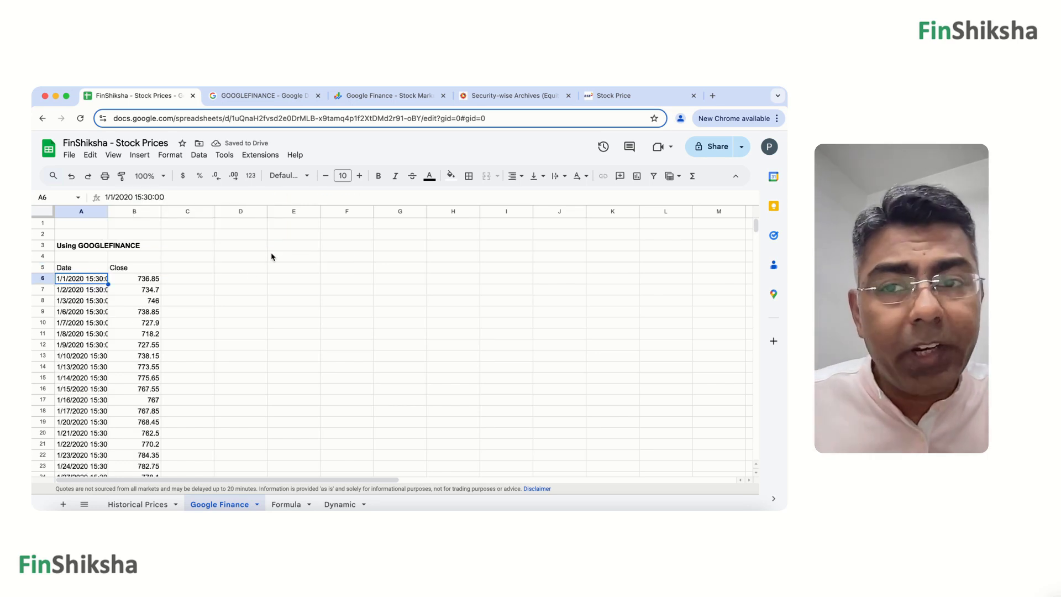
Check the last date row of the retrieved price list, and return to its header in A5
click(137, 326)
key(super+Down)
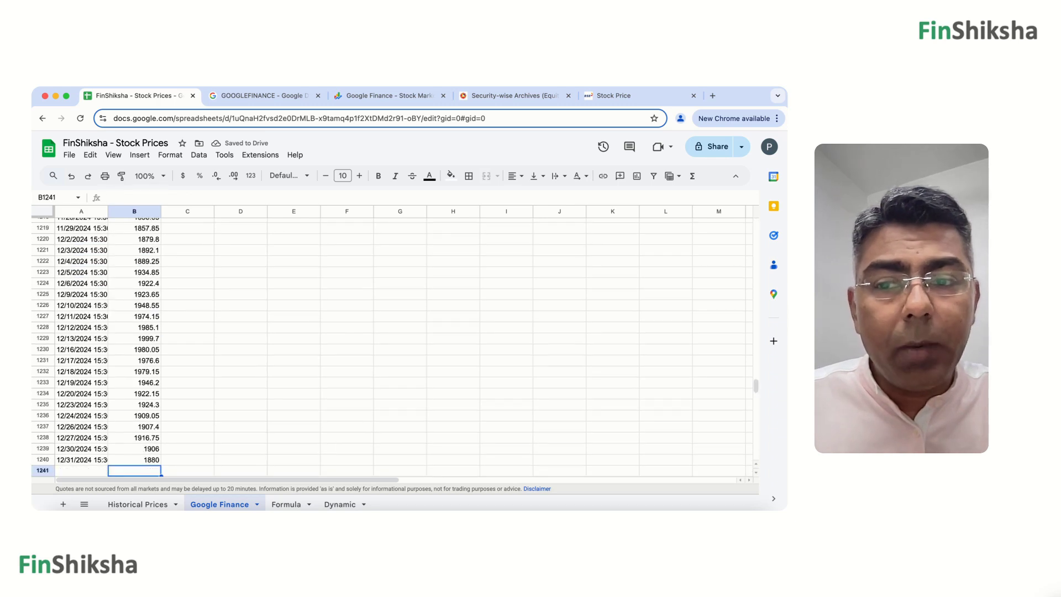
key(Left)
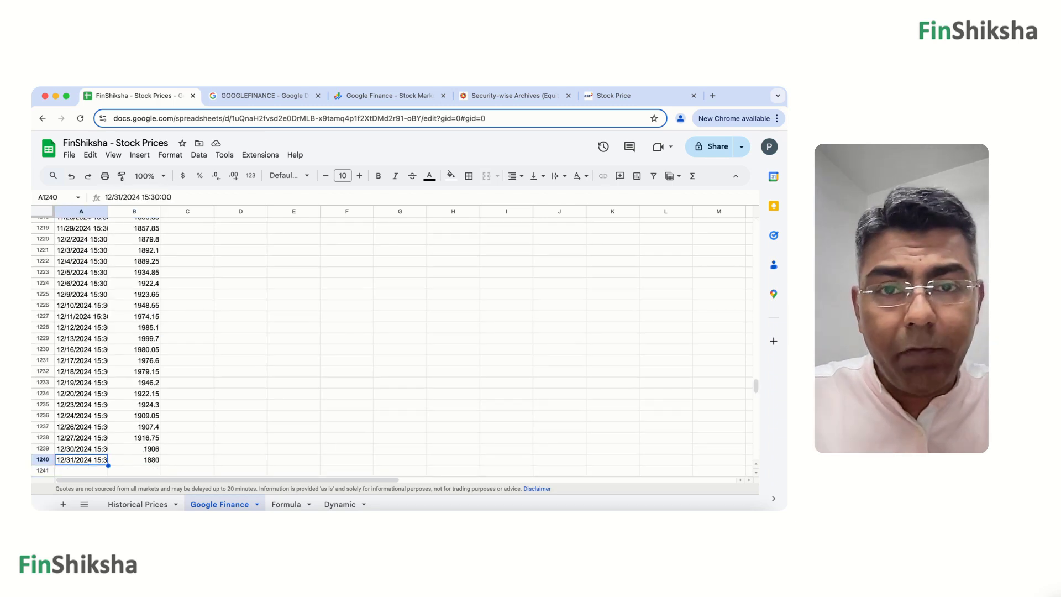
key(super+Up)
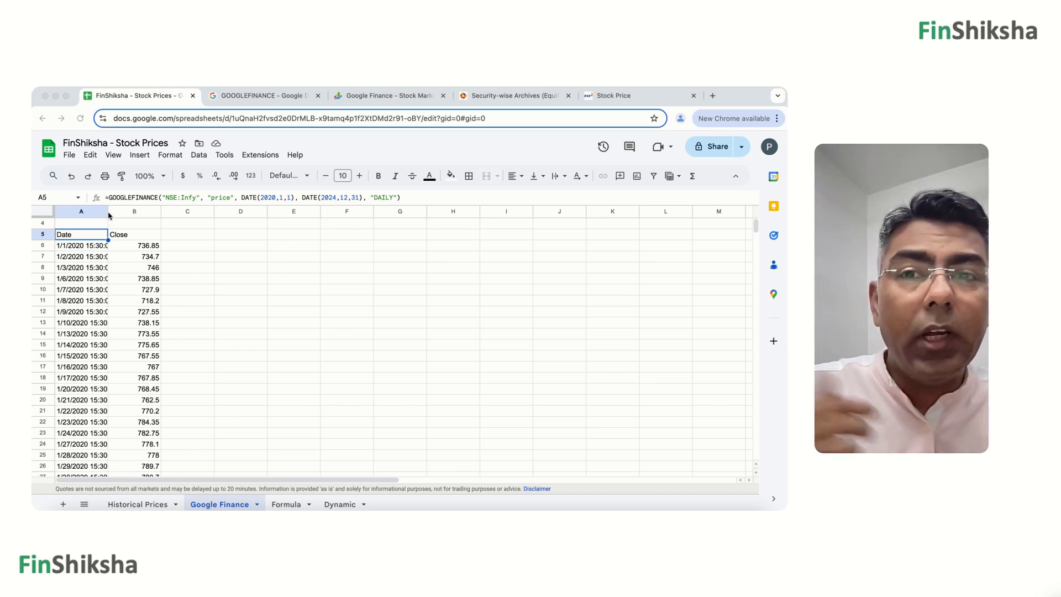
scroll(158, 265, up, 3)
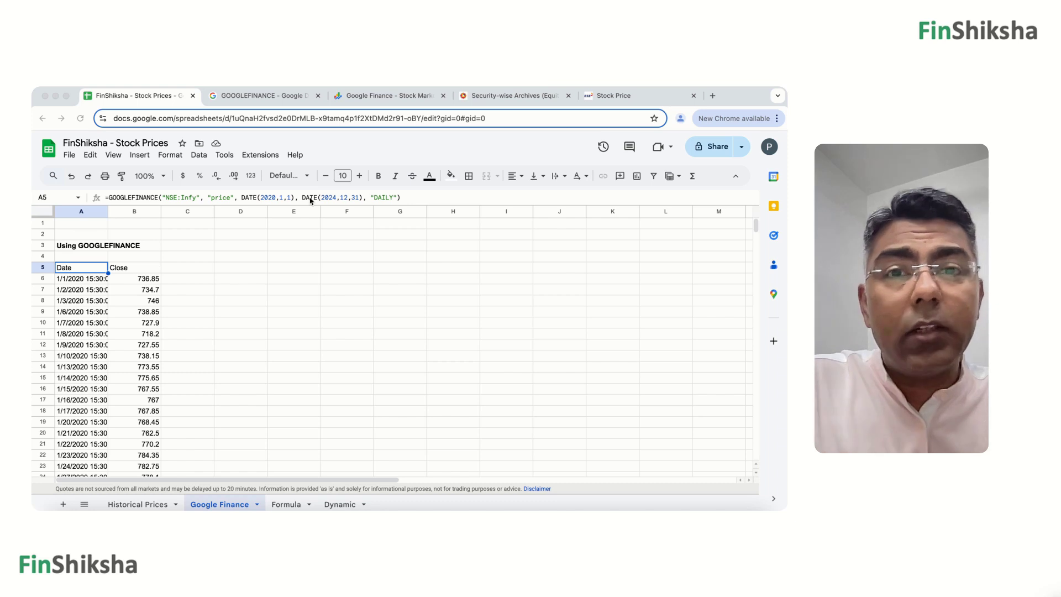
Look up the exchange ticker of Tata Motors Ltd on the Google Finance website
click(350, 97)
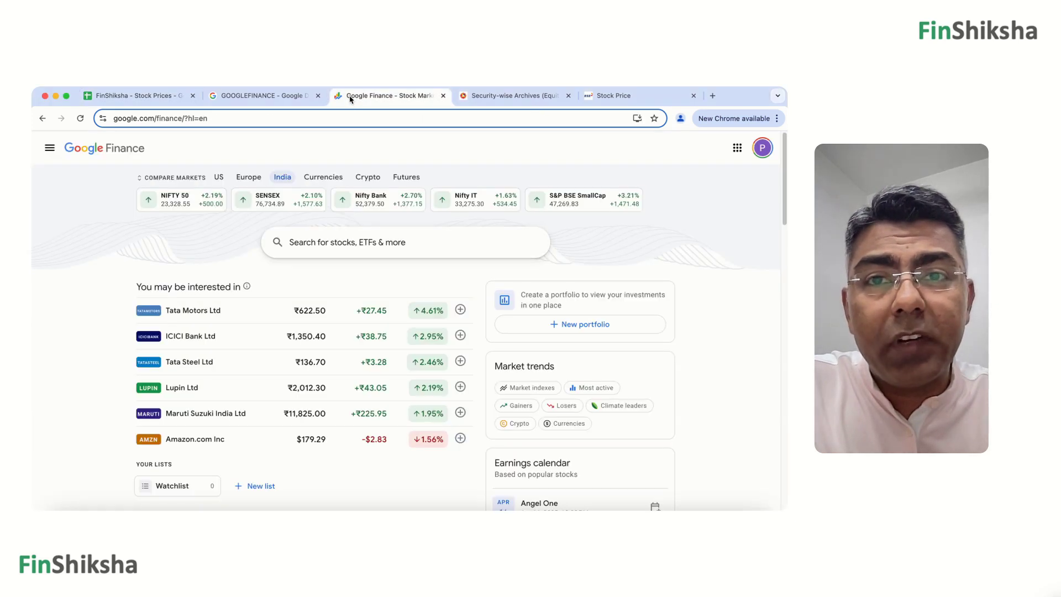
click(204, 314)
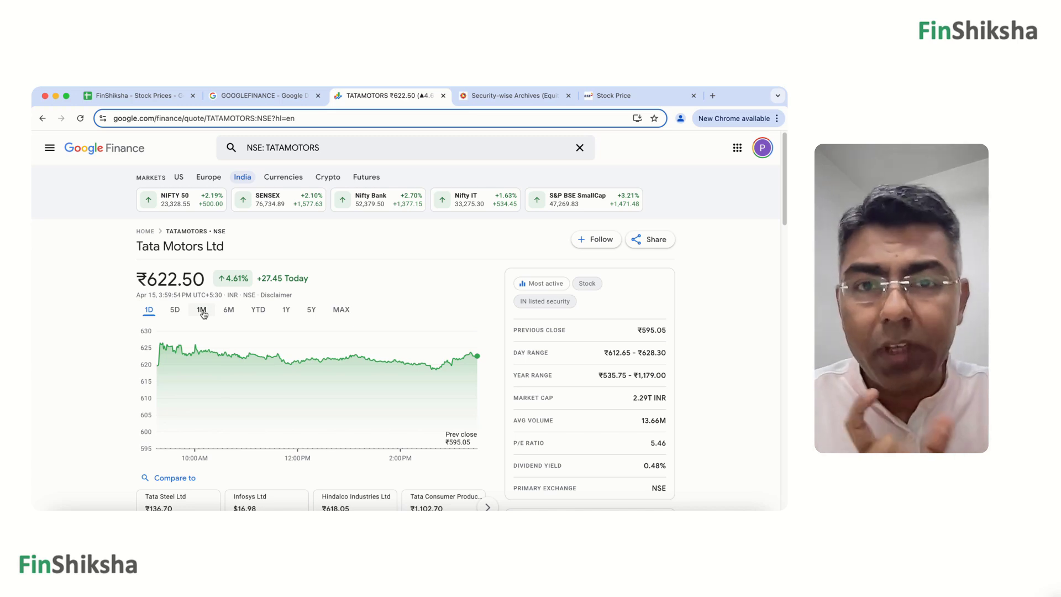
click(324, 144)
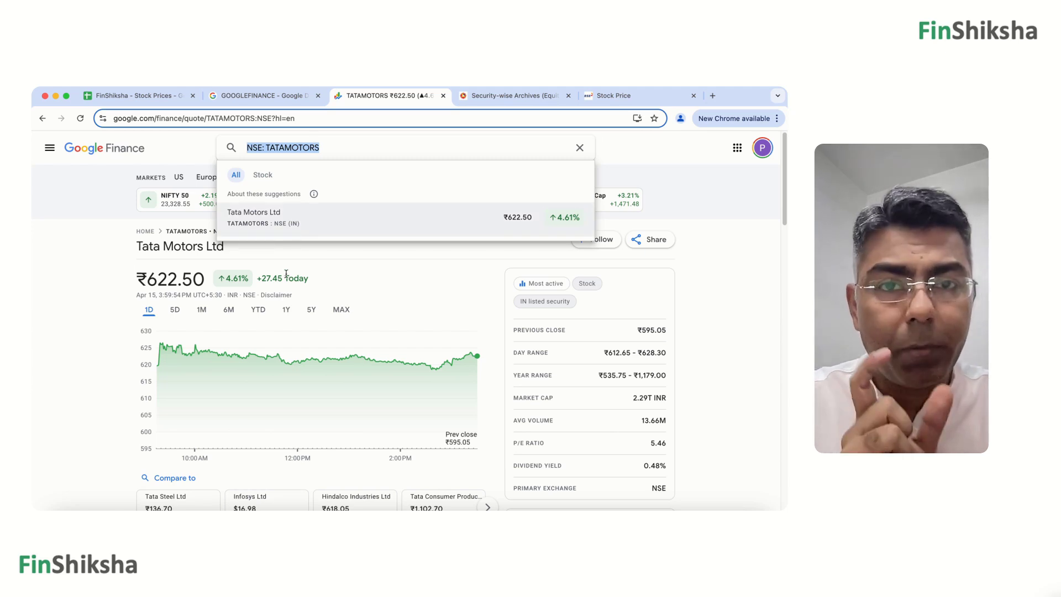
Back in the spreadsheet, change the ticker in the A5 GOOGLEFINANCE formula to NSE:TATAMOTORS
click(149, 97)
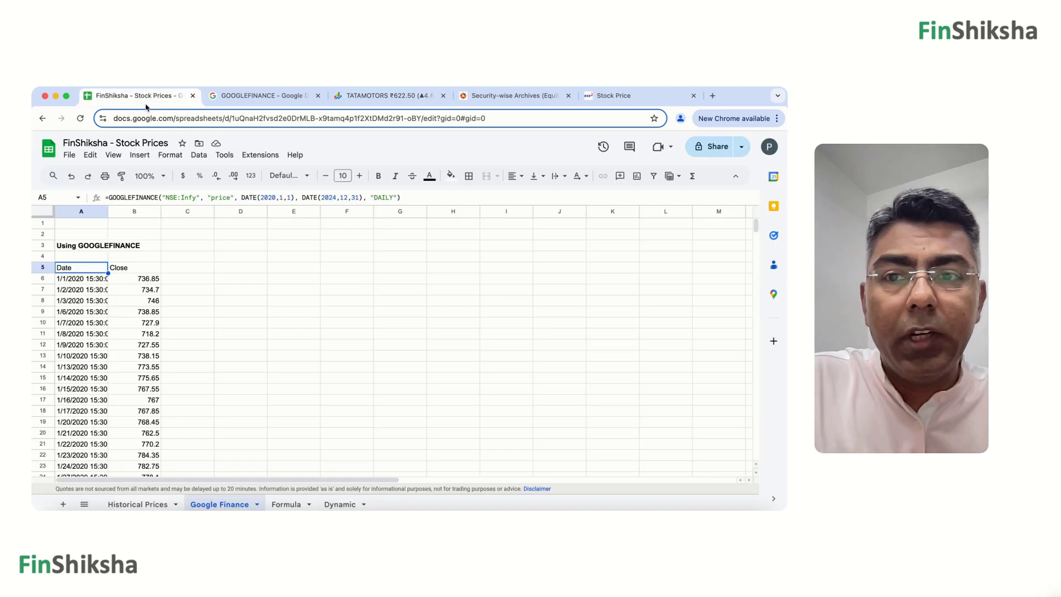
click(190, 197)
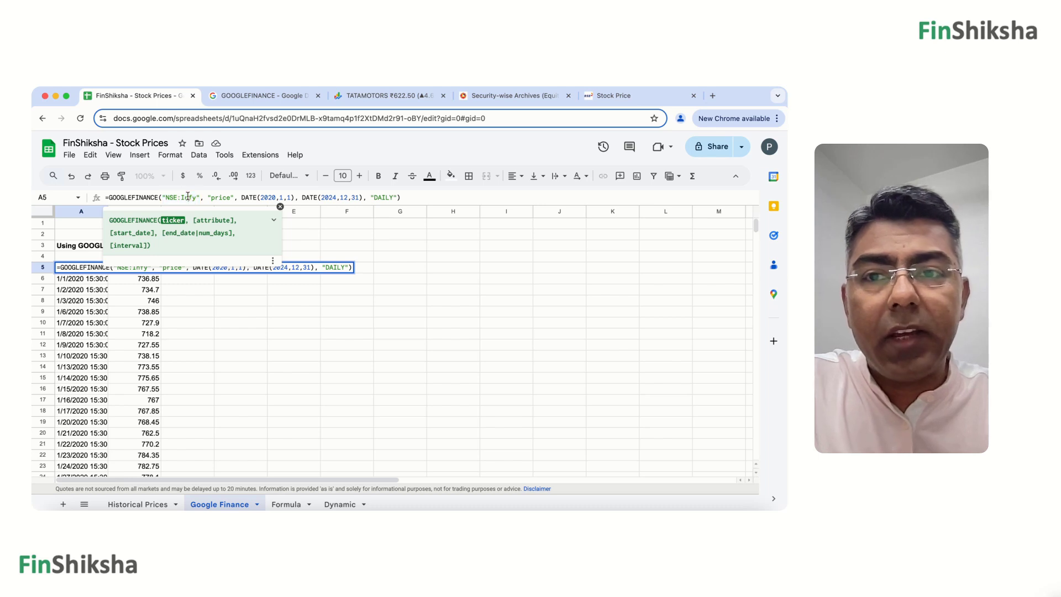
key(BackSpace)
key(BackSpace)
key(BackSpace)
key(BackSpace)
text(atat)
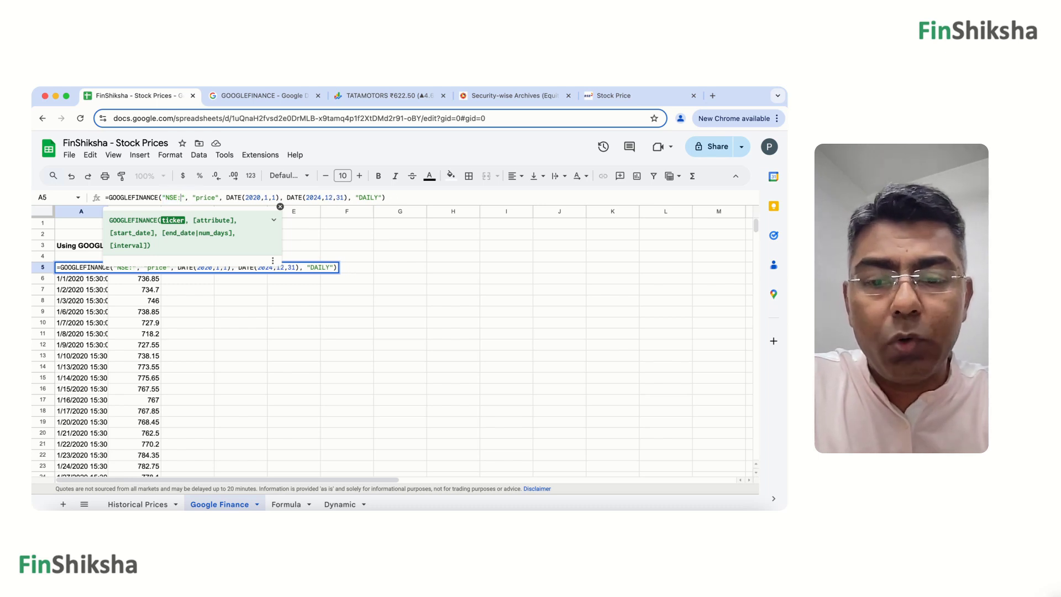
key(BackSpace)
key(BackSpace)
key(BackSpace)
key(BackSpace)
text(TATA)
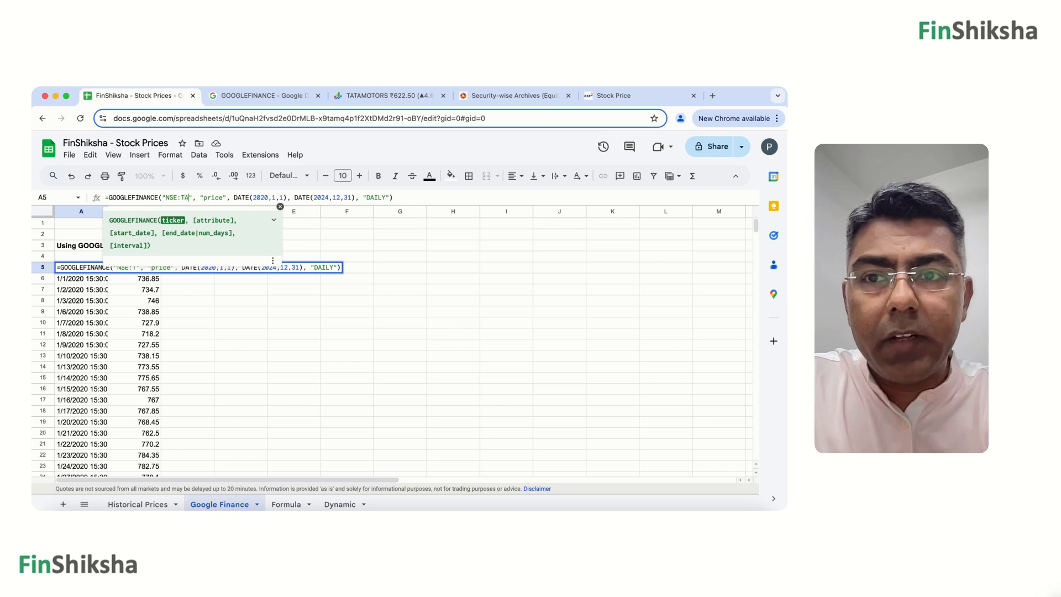
text(MOTORS)
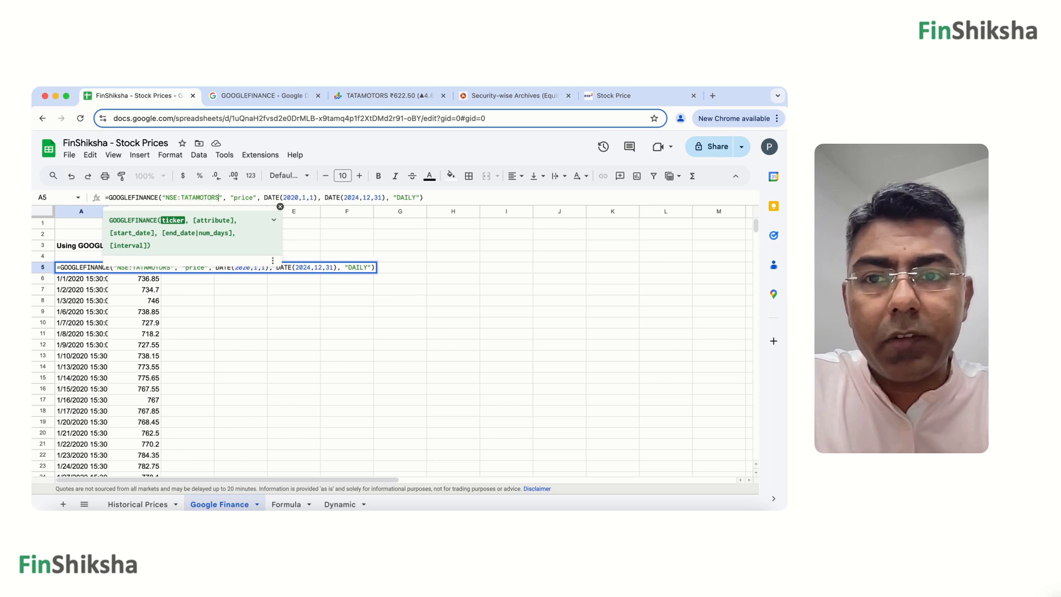
key(Return)
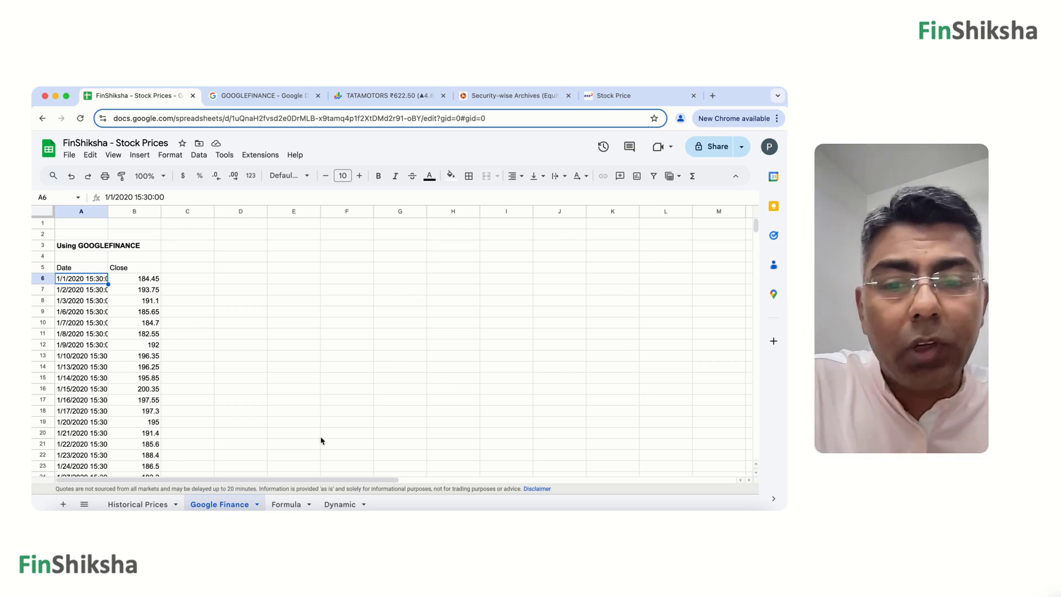
Open the Dynamic sheet and check its start date and end date cells
click(340, 504)
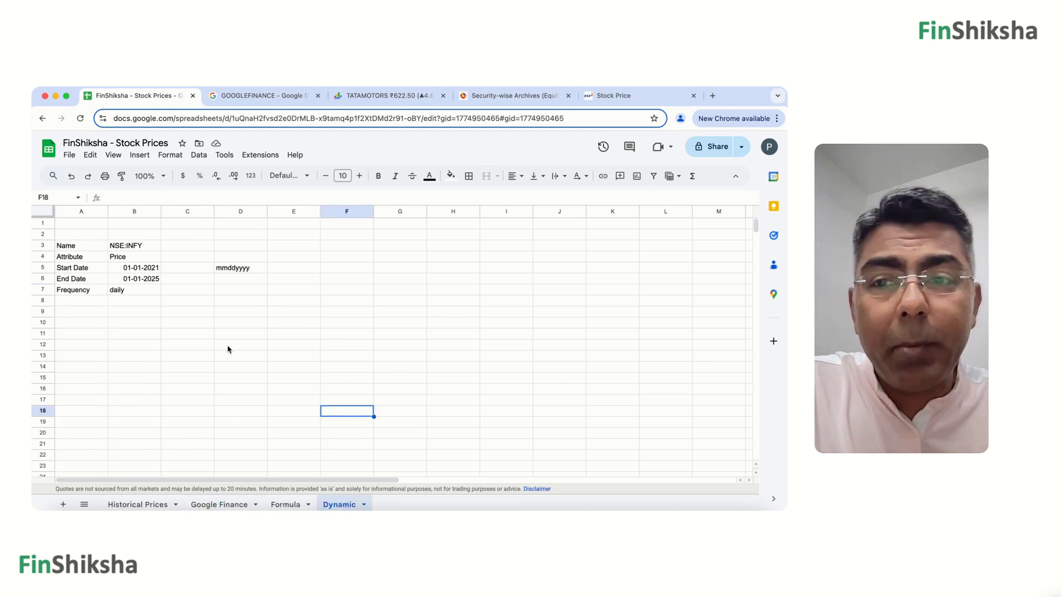
click(210, 347)
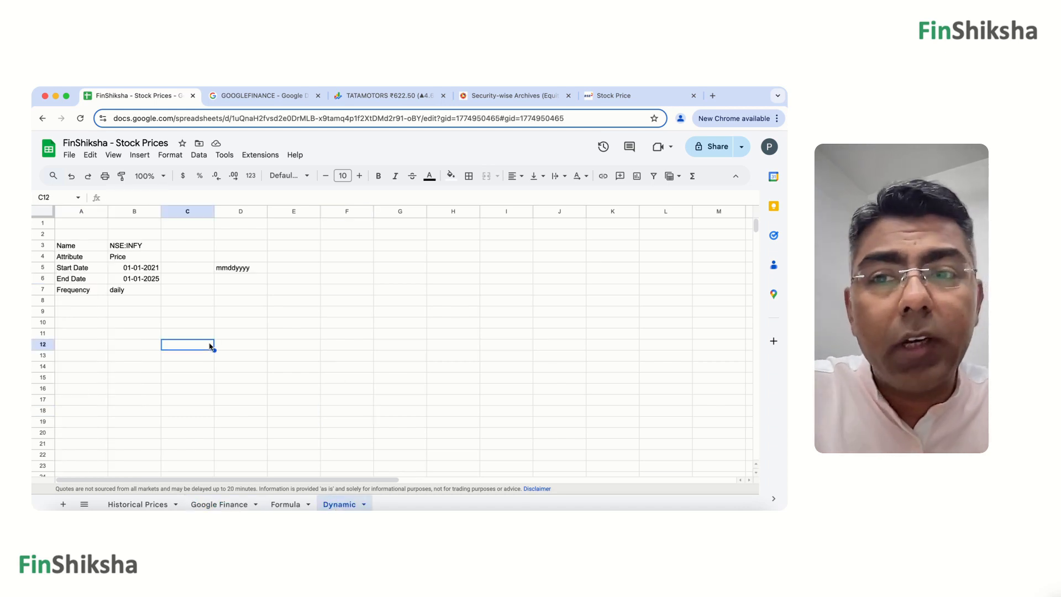
click(150, 271)
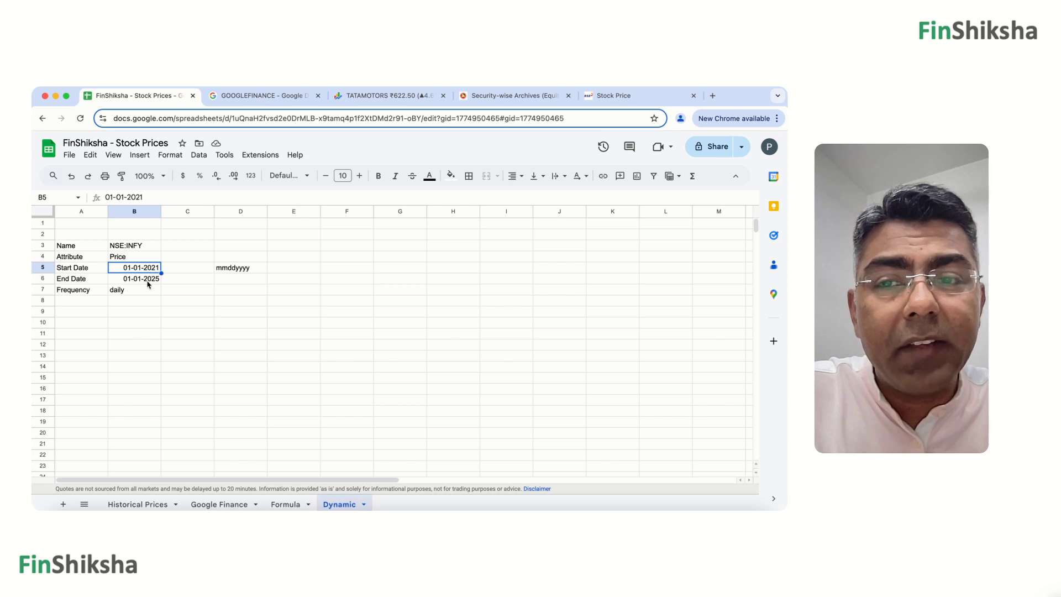
click(148, 281)
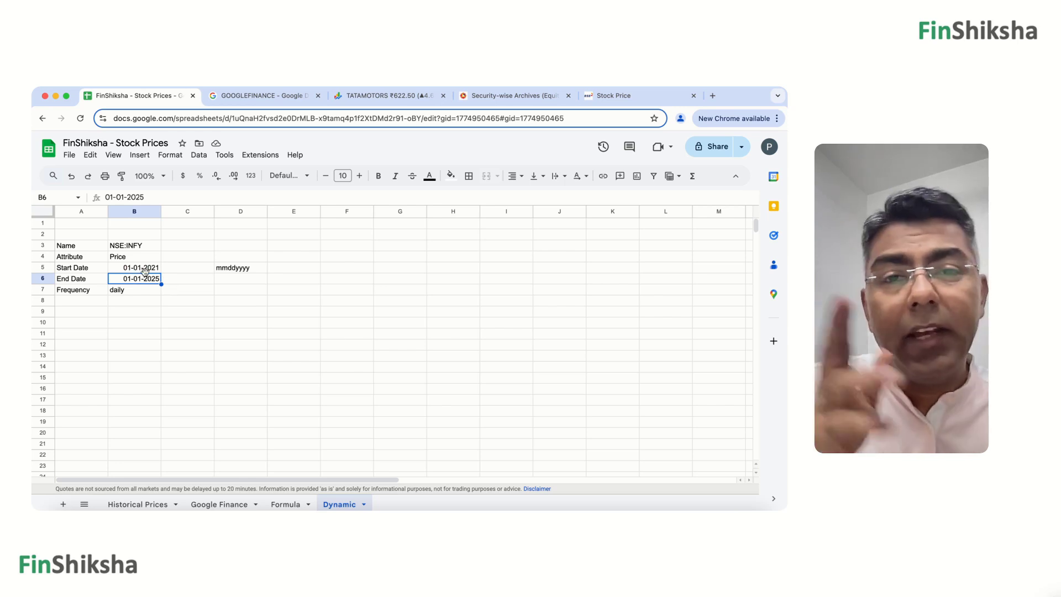
Enter =GOOGLEFINANCE(B3,B4,B5,B6,B7) in cell A9, referencing the name, attribute, start date, end date and frequency cells
click(87, 312)
text(=)
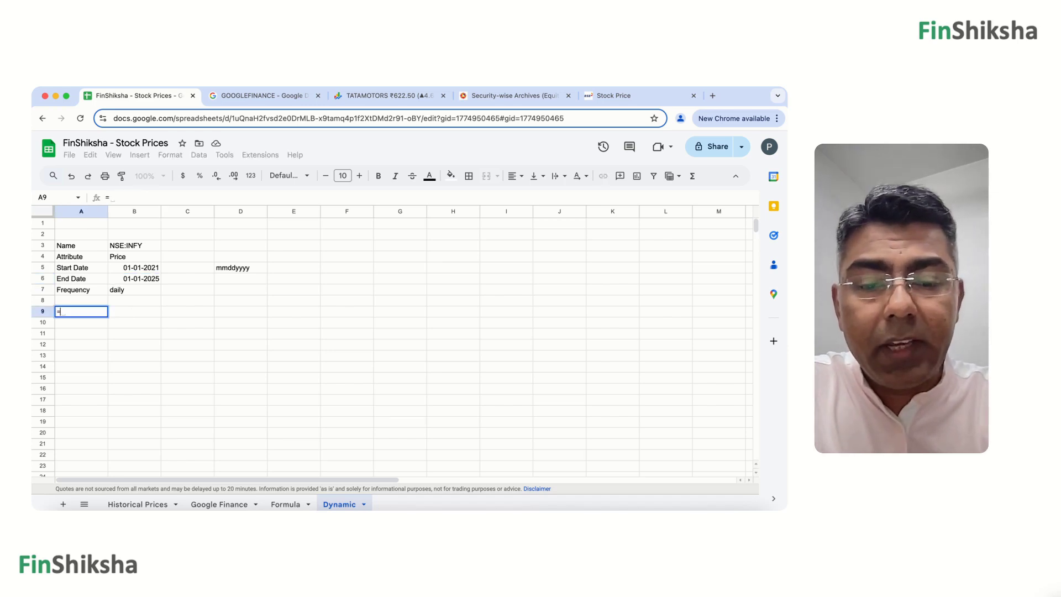
text(goog)
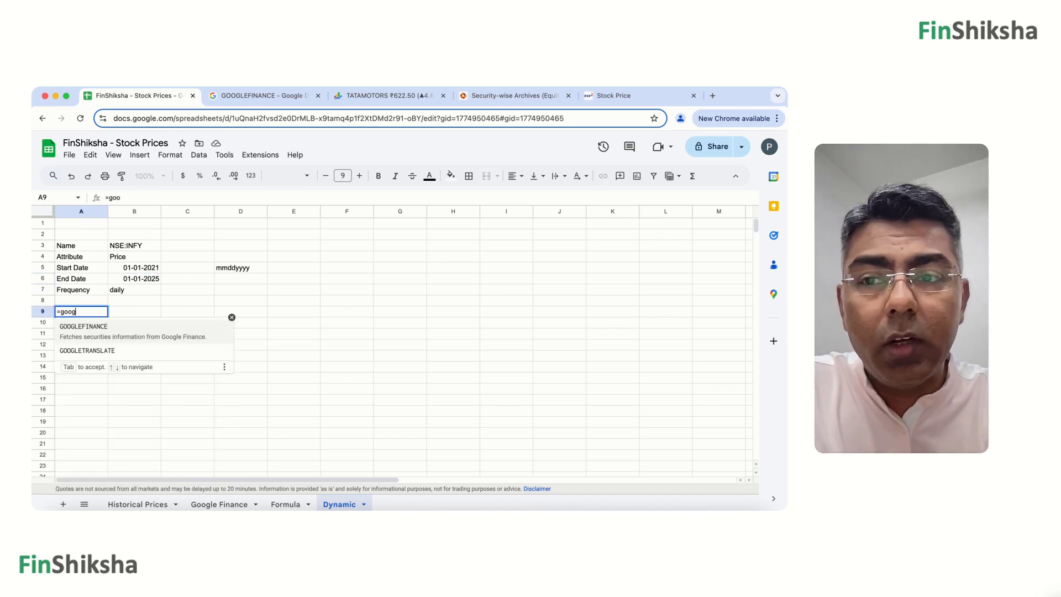
click(151, 335)
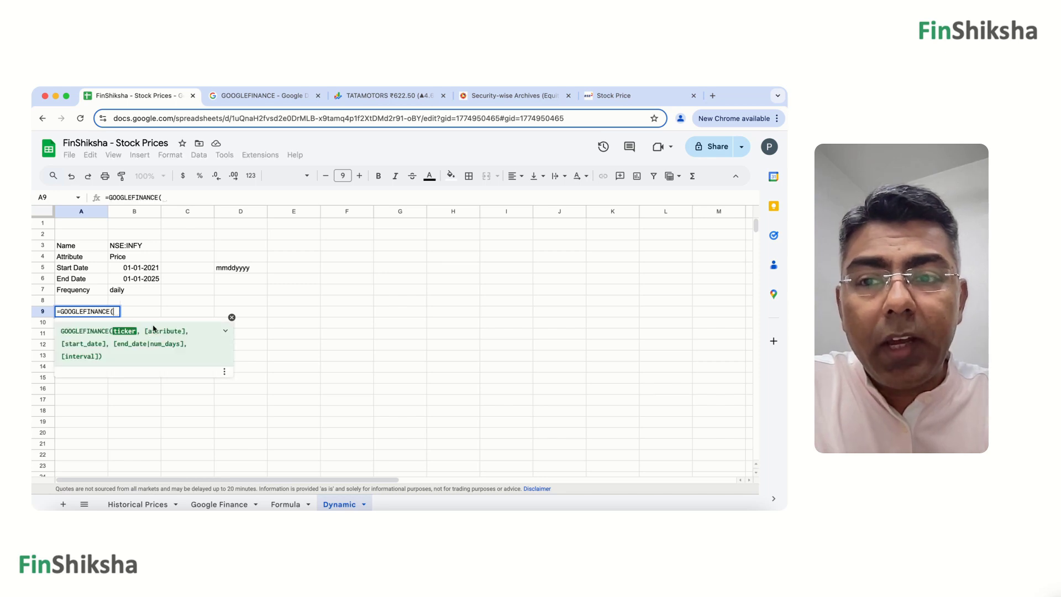
click(141, 248)
text(,)
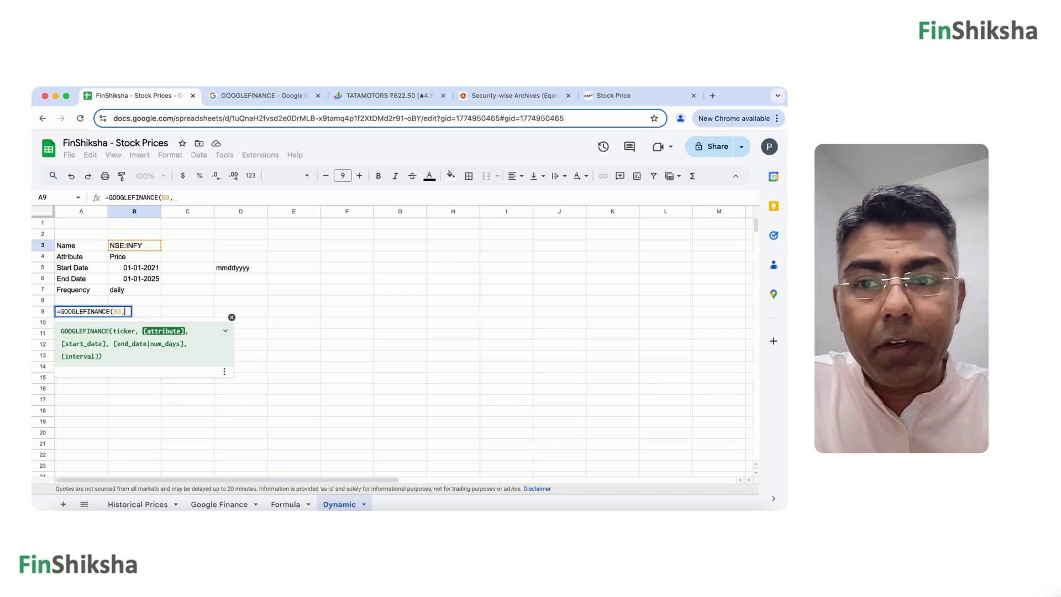
click(140, 260)
text(,)
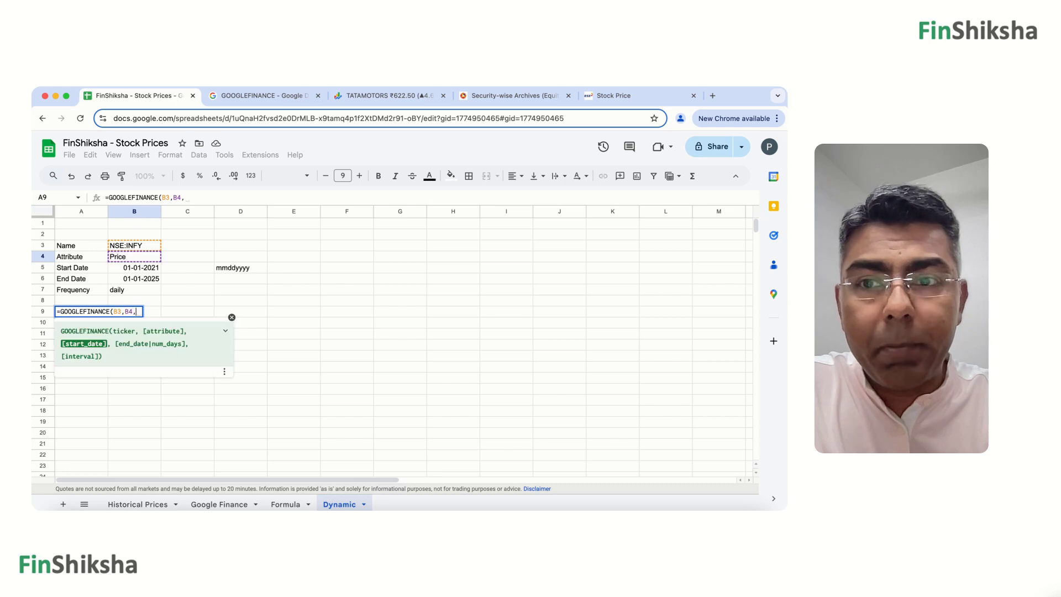
click(142, 270)
text(,)
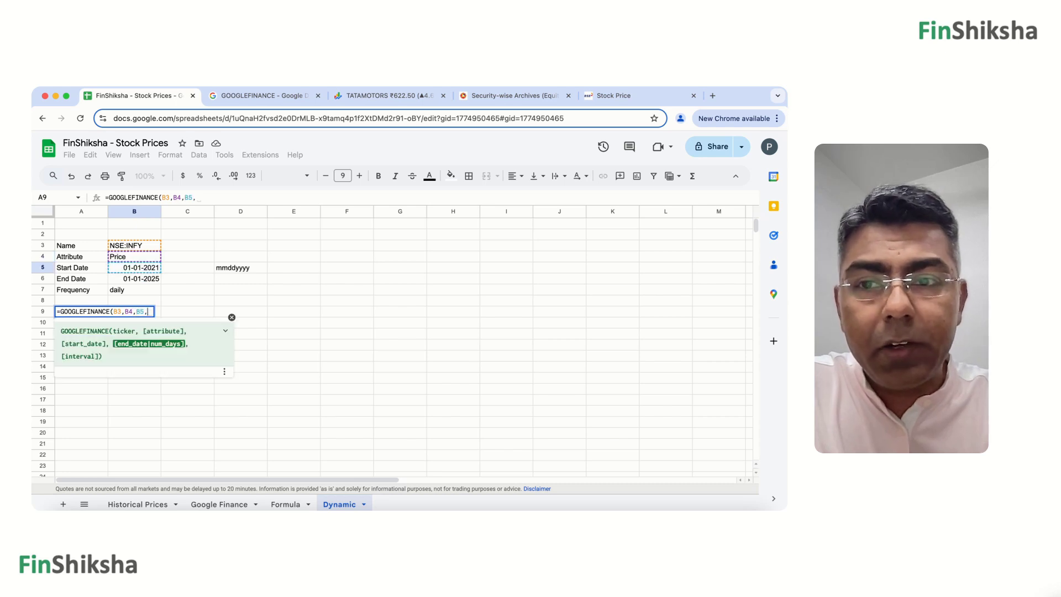
click(141, 280)
text(,)
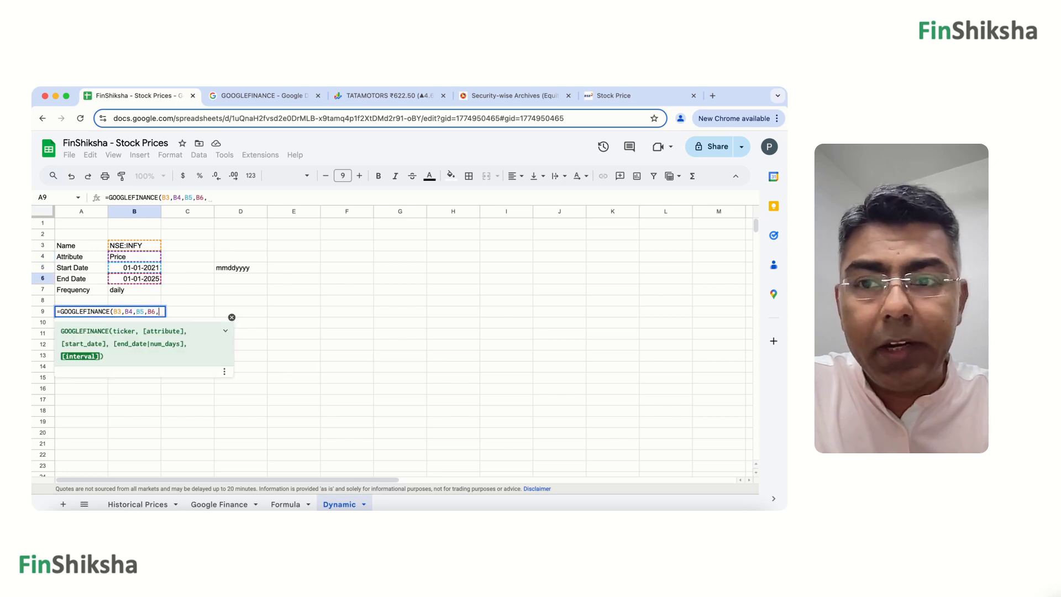
click(133, 291)
text())
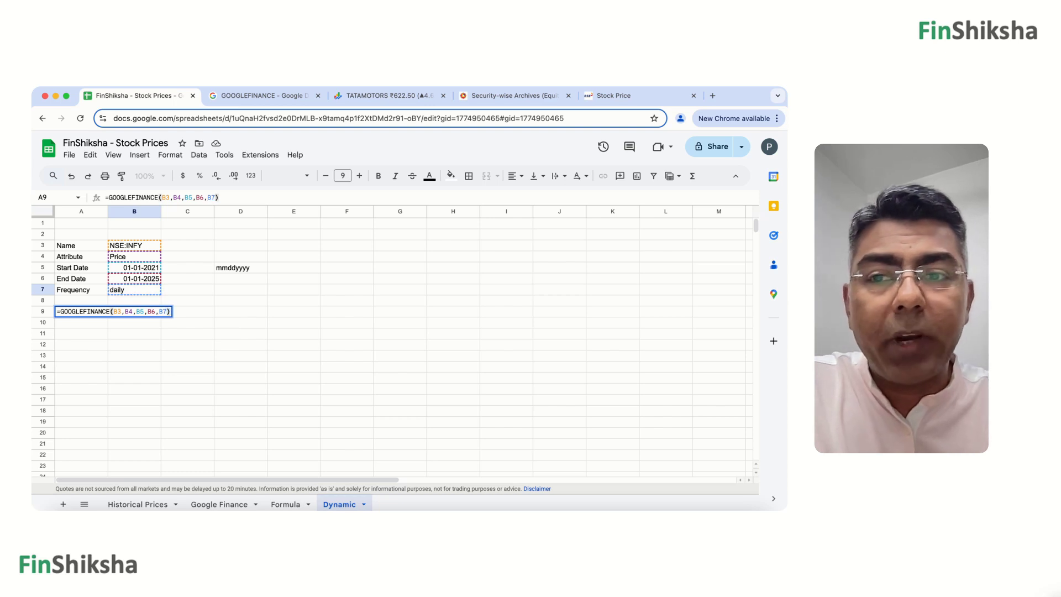
key(Return)
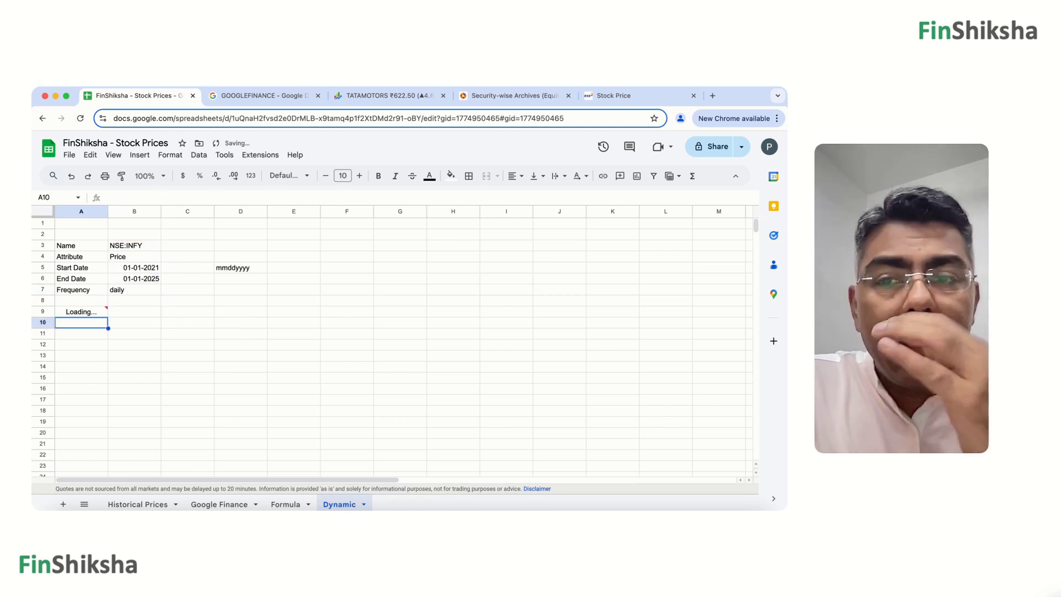
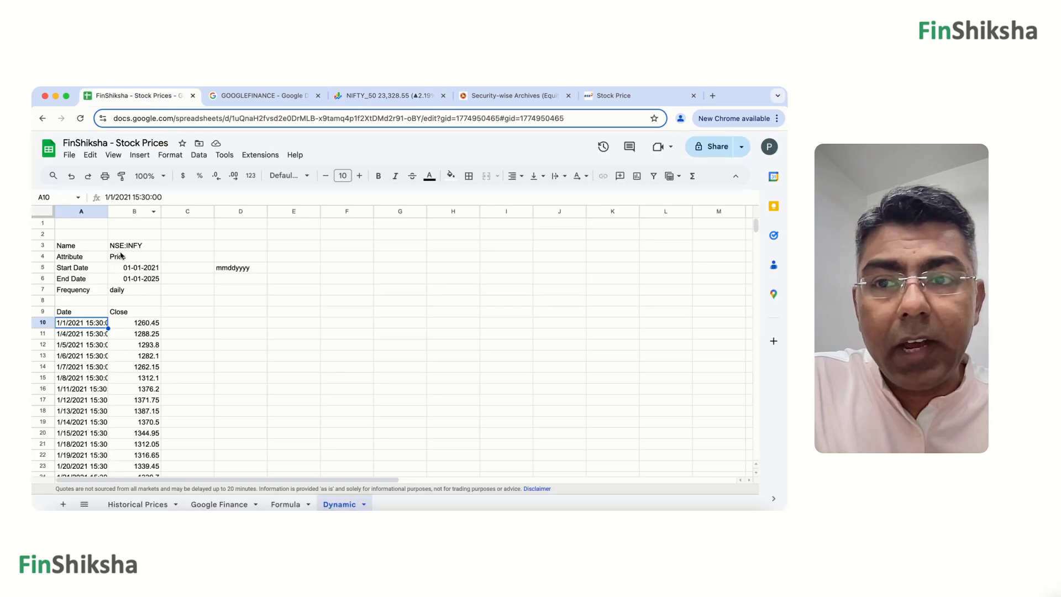
Replace the ticker in B3 with INDEXNSE:NIFTY_50, leaving no space after the colon
click(125, 247)
text(INDEXNSE: NIFTY_50)
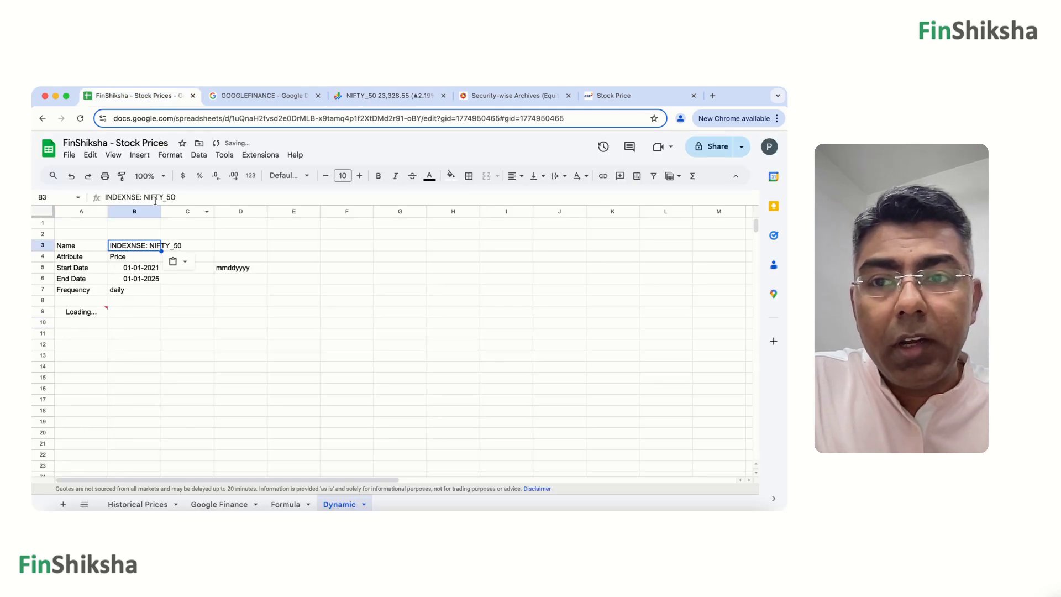
double_click(151, 247)
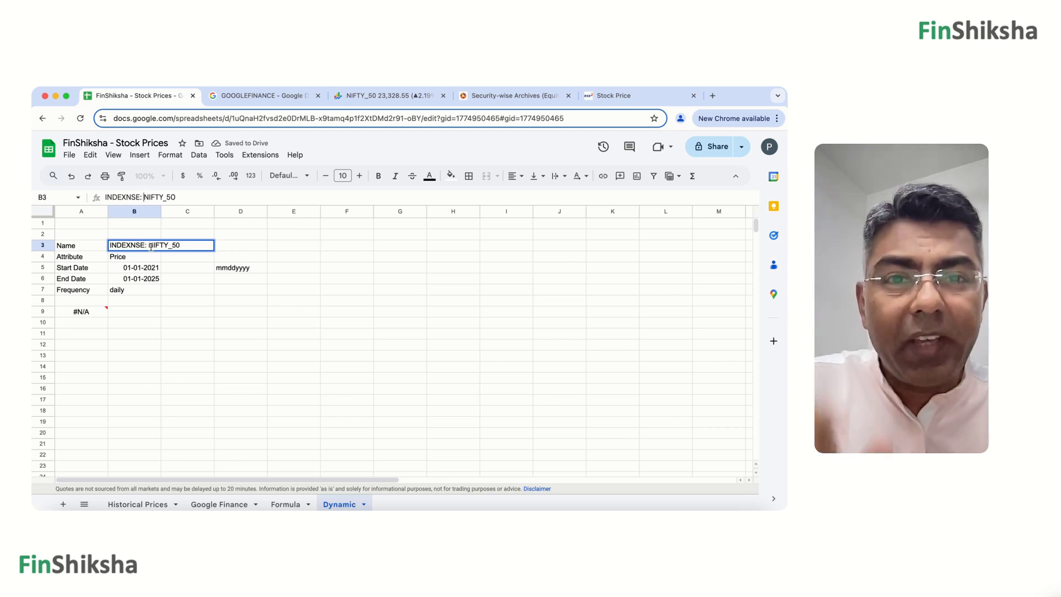
key(BackSpace)
key(Return)
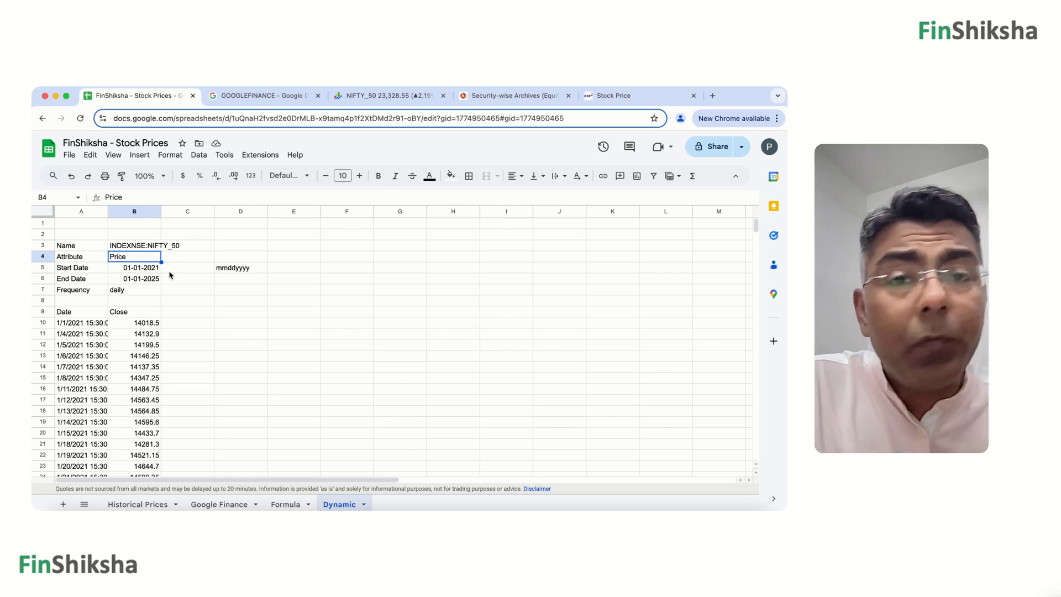
Switch to the Google Finance website, search for bse100 and open the S&P BSE - 100 index
click(349, 97)
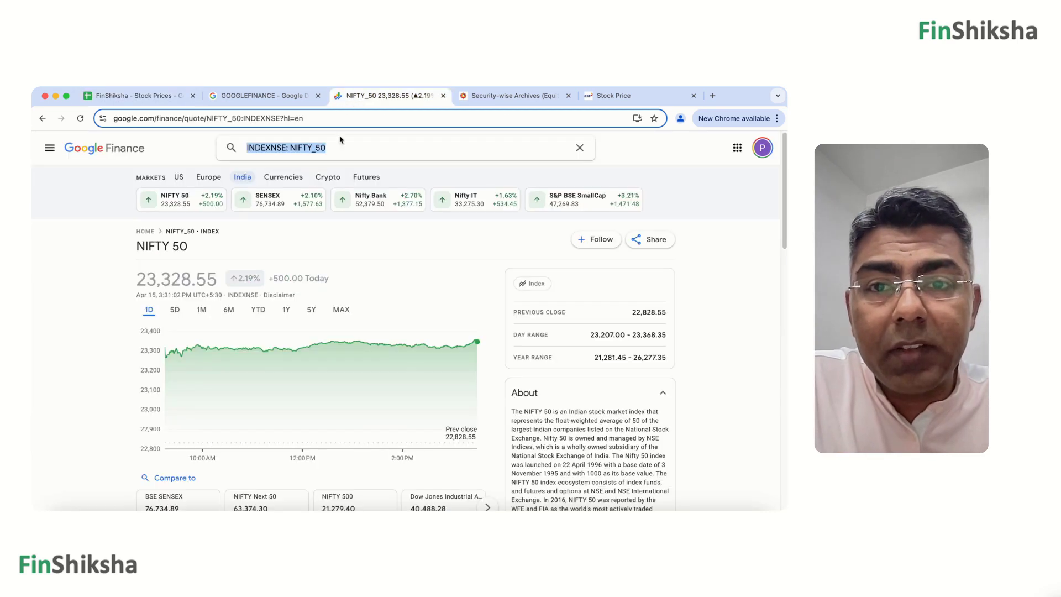
click(288, 148)
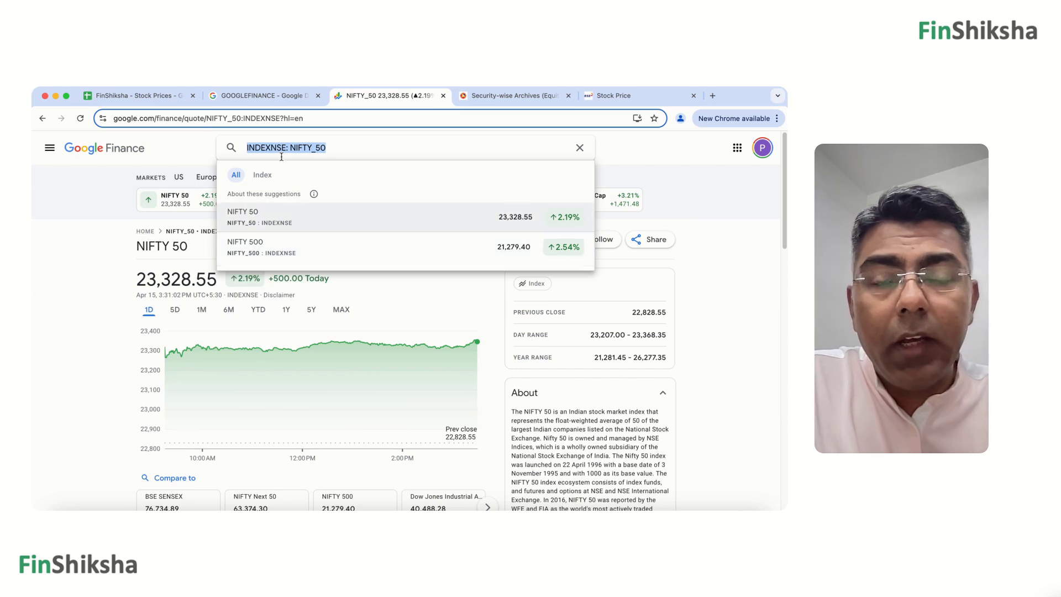
text(bse100)
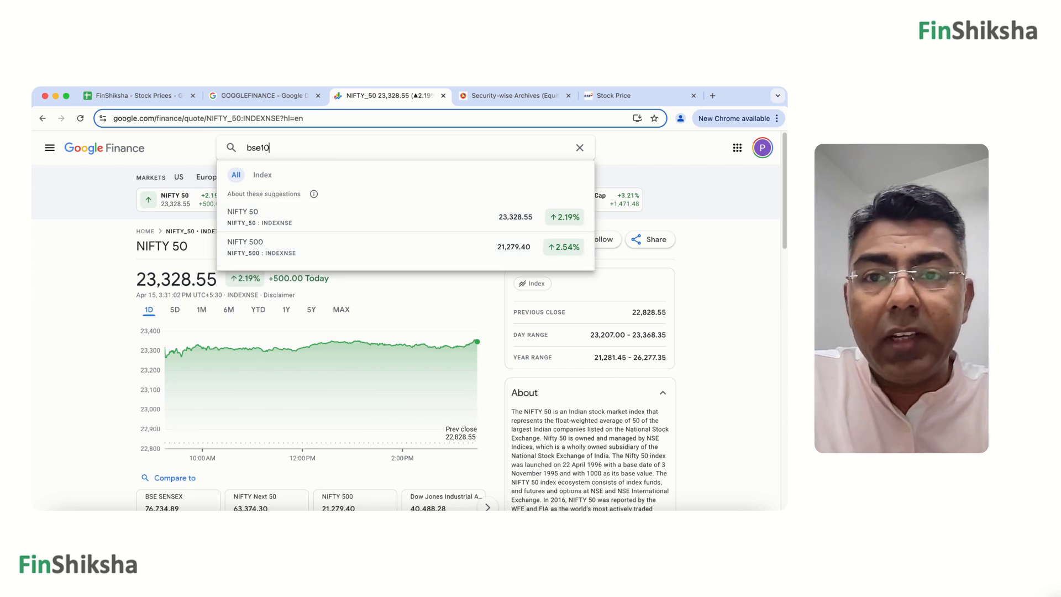
click(260, 224)
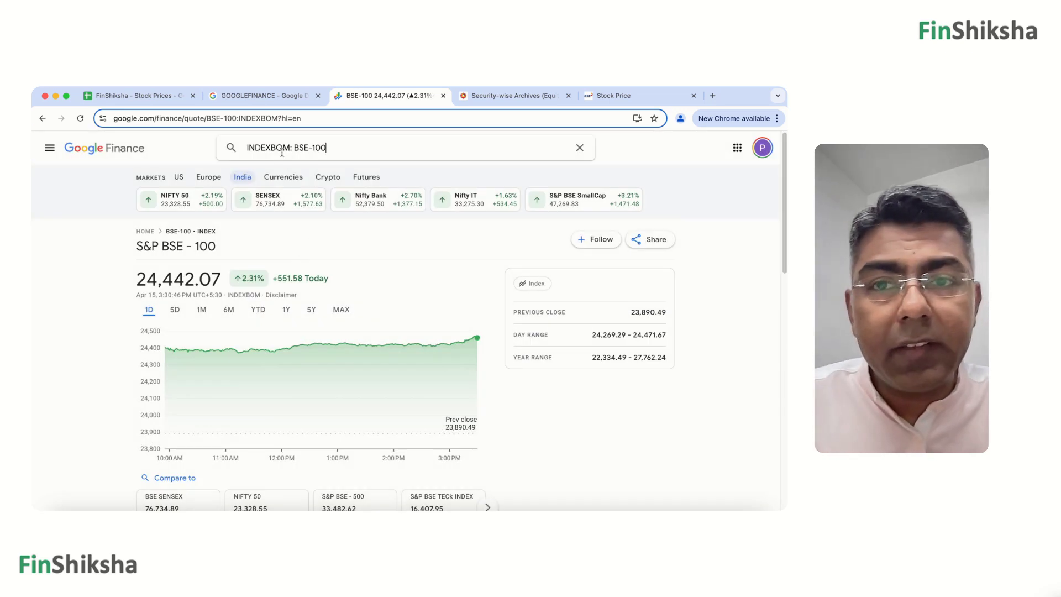
Copy the full index ticker INDEXBOM: BSE-100 from the Google Finance search text
drag(290, 148, 232, 147)
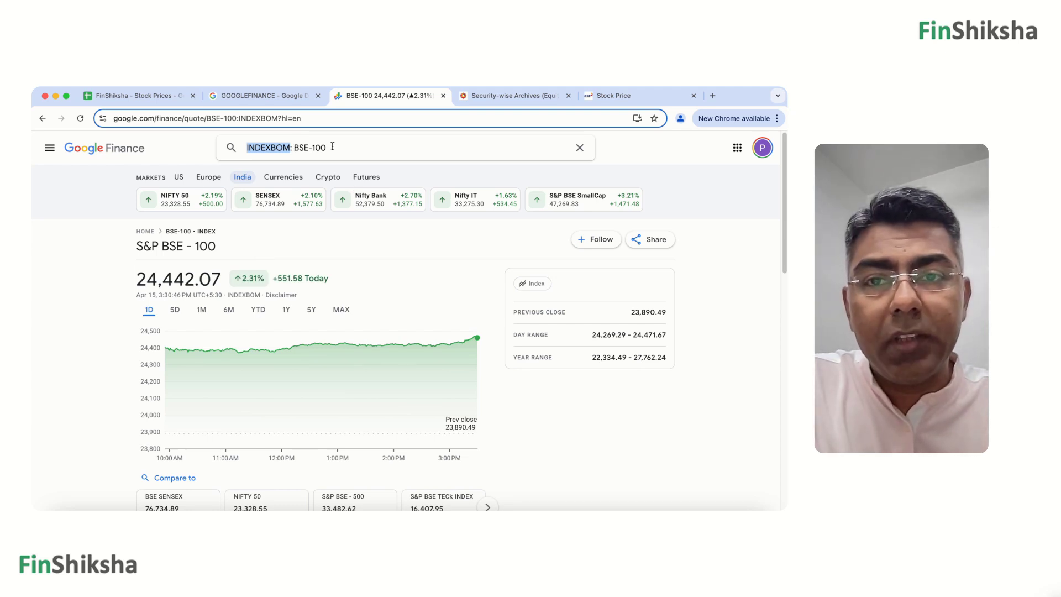
key(super+c)
key(shift+Right)
key(shift+Right)
key(shift+Right)
key(shift+Right)
key(shift+Right)
key(shift+Right)
key(shift+Right)
key(shift+Right)
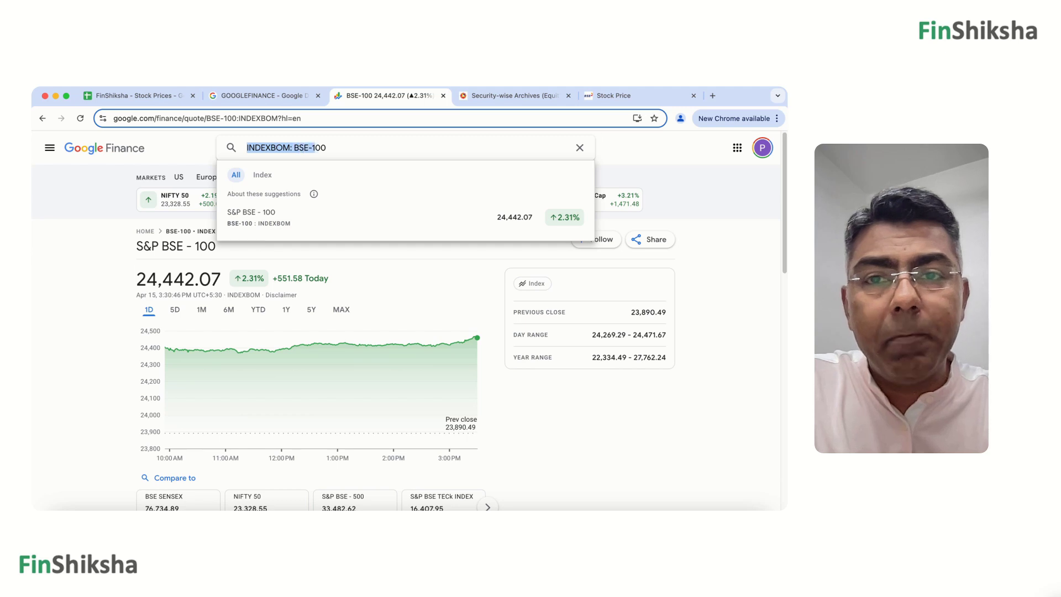
Back in the spreadsheet, set the Name cell B3 to INDEXBOM:BSE-100 from the copied ticker, without the space after the colon
click(139, 96)
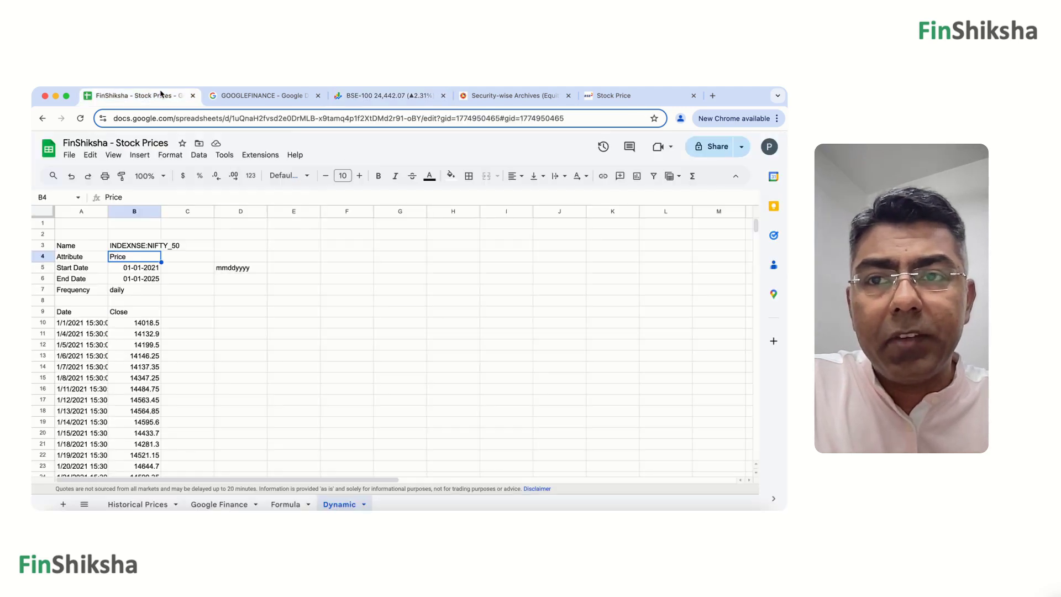
click(145, 248)
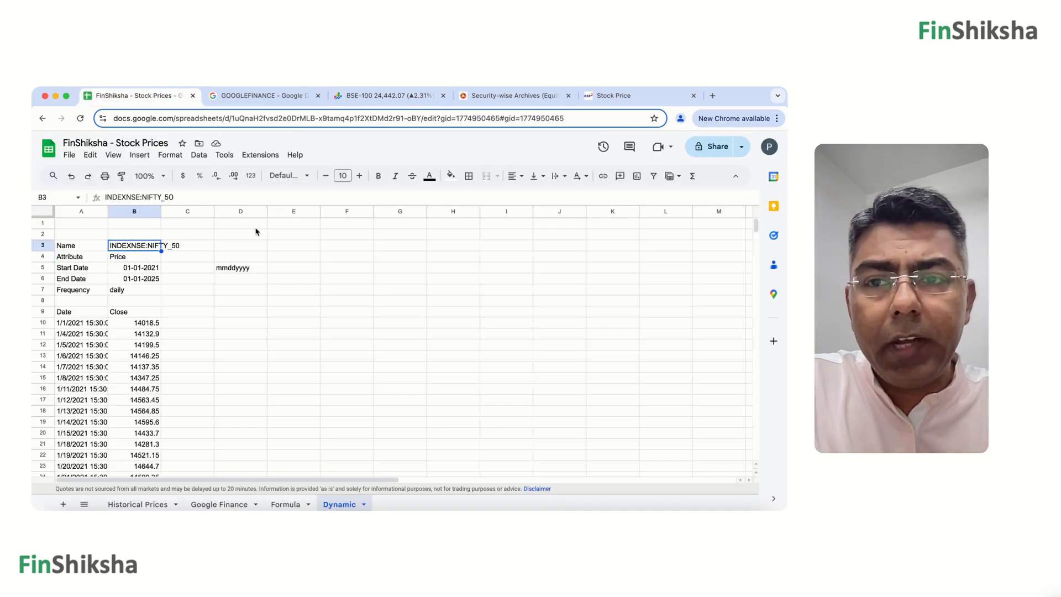
key(ctrl+v)
click(145, 197)
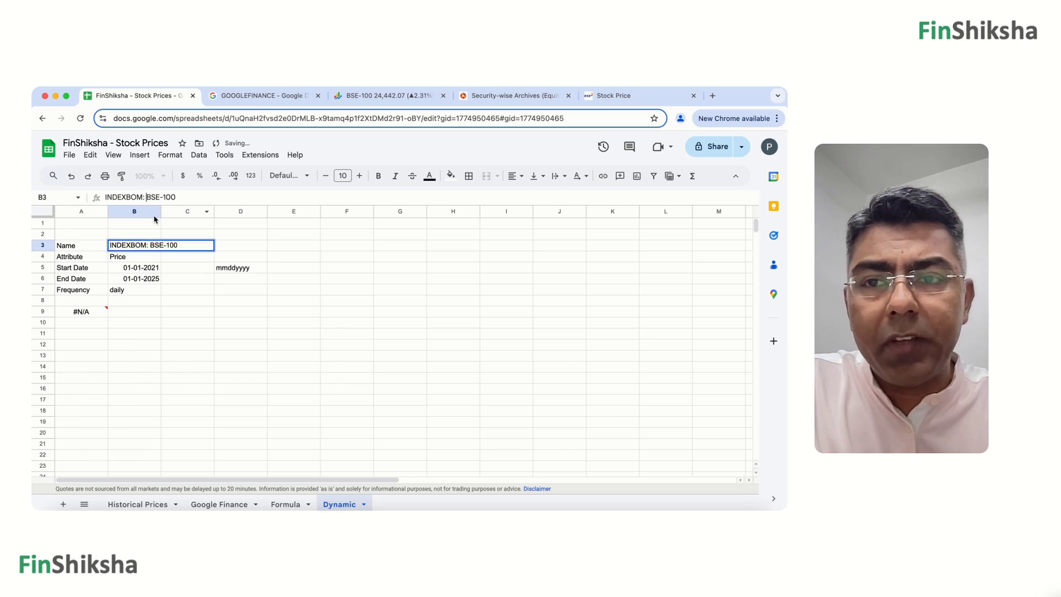
key(BackSpace)
key(Return)
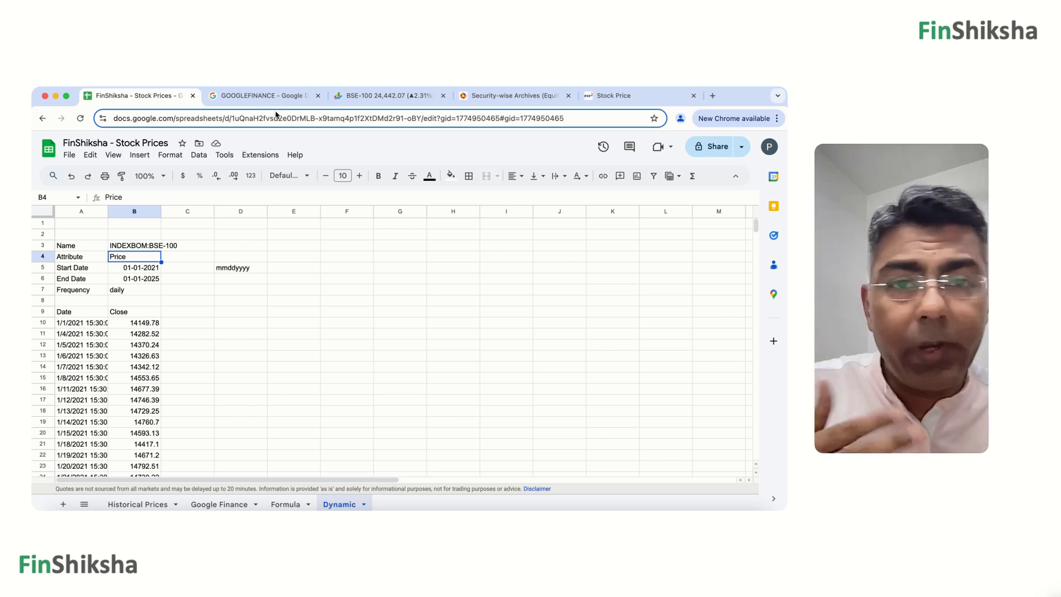
Examine the real-time attributes listed in the GOOGLEFINANCE help article, from price, high and low to beta
click(265, 96)
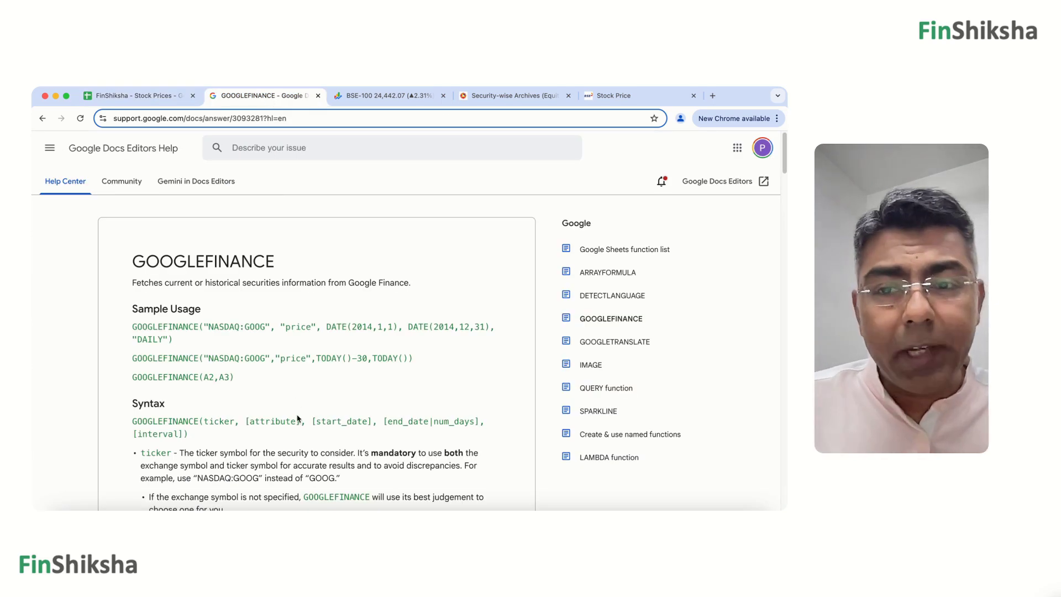
scroll(297, 418, down, 2)
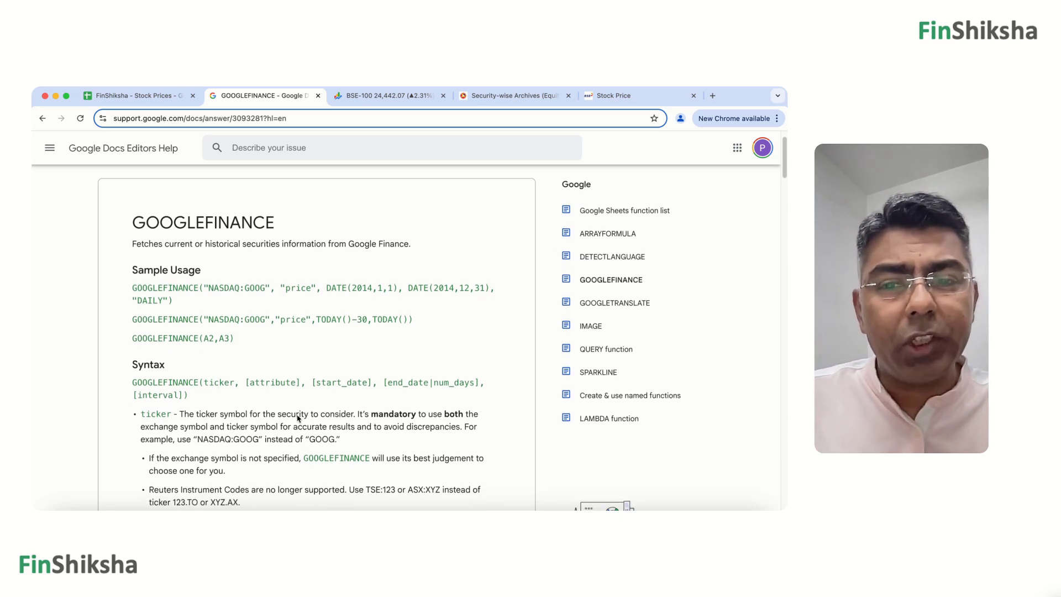
scroll(297, 418, down, 5)
scroll(297, 415, down, 1)
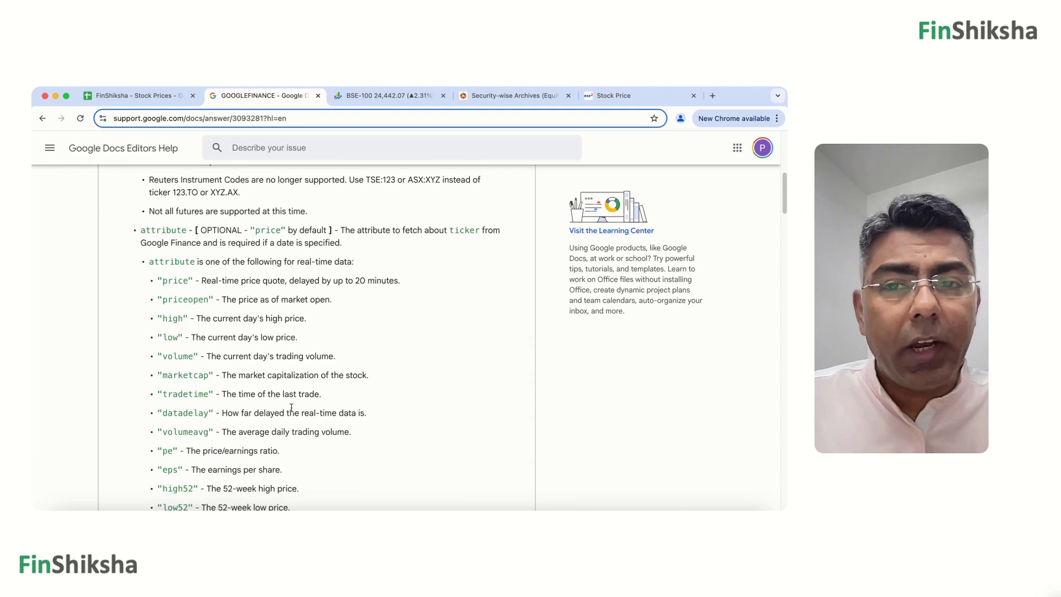
drag(164, 284, 188, 337)
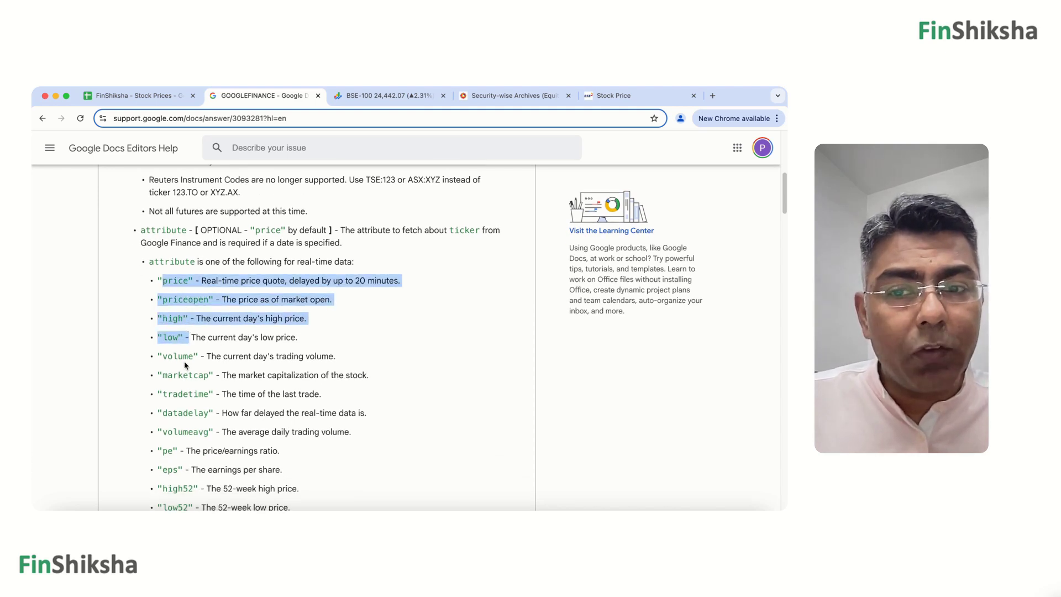
scroll(188, 366, down, 2)
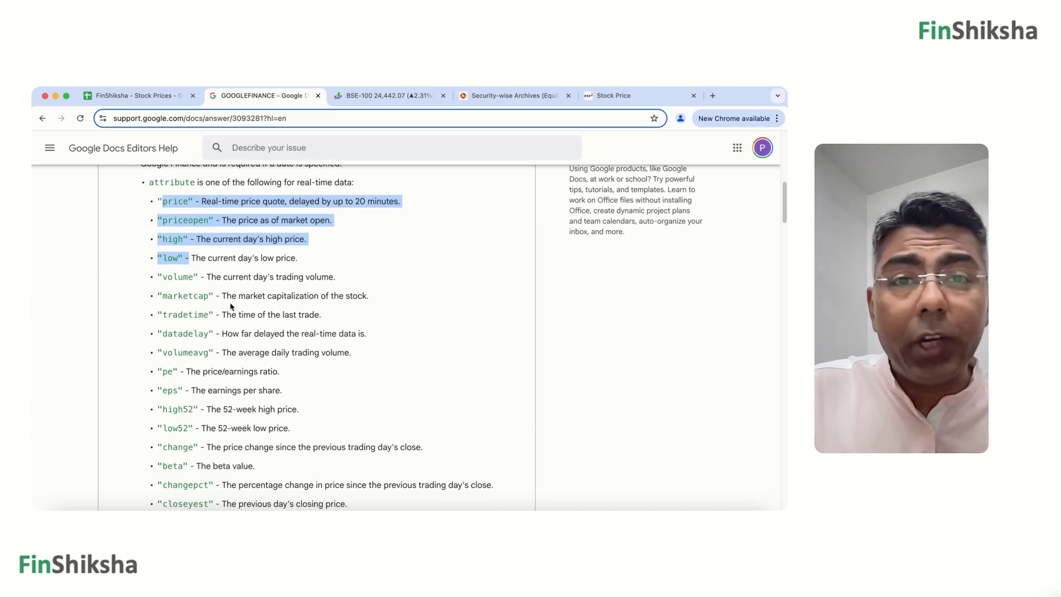
click(171, 466)
double_click(171, 466)
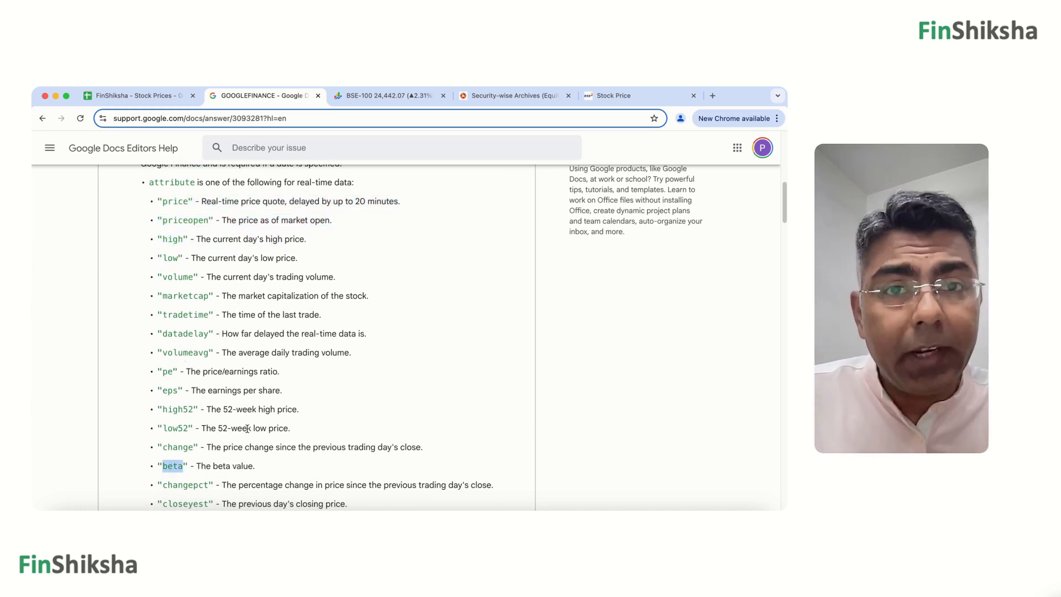
Back in the Dynamic sheet, set the Attribute cell B4 to High
click(163, 98)
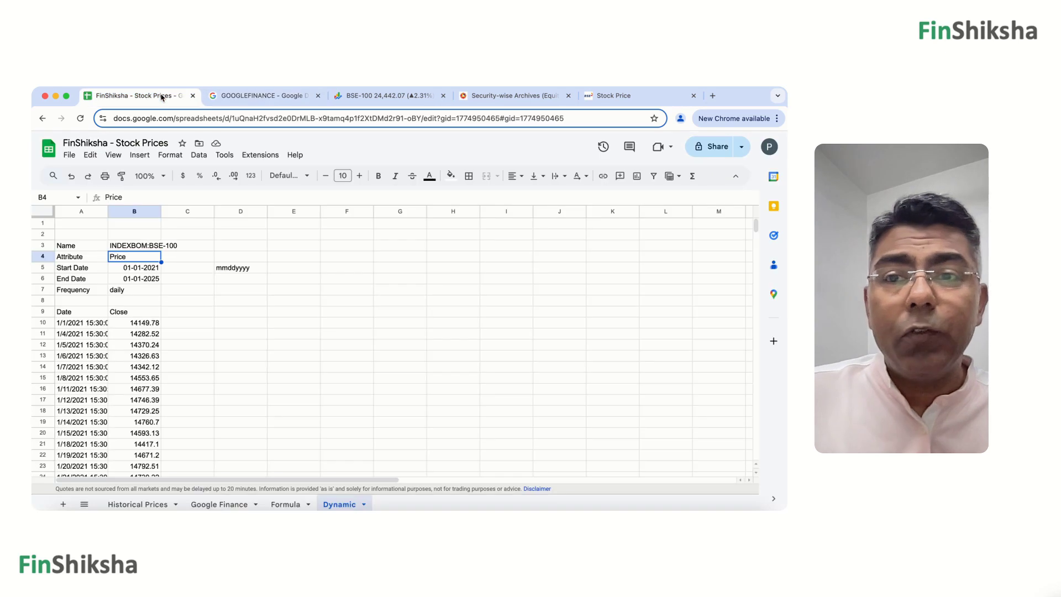
text(High)
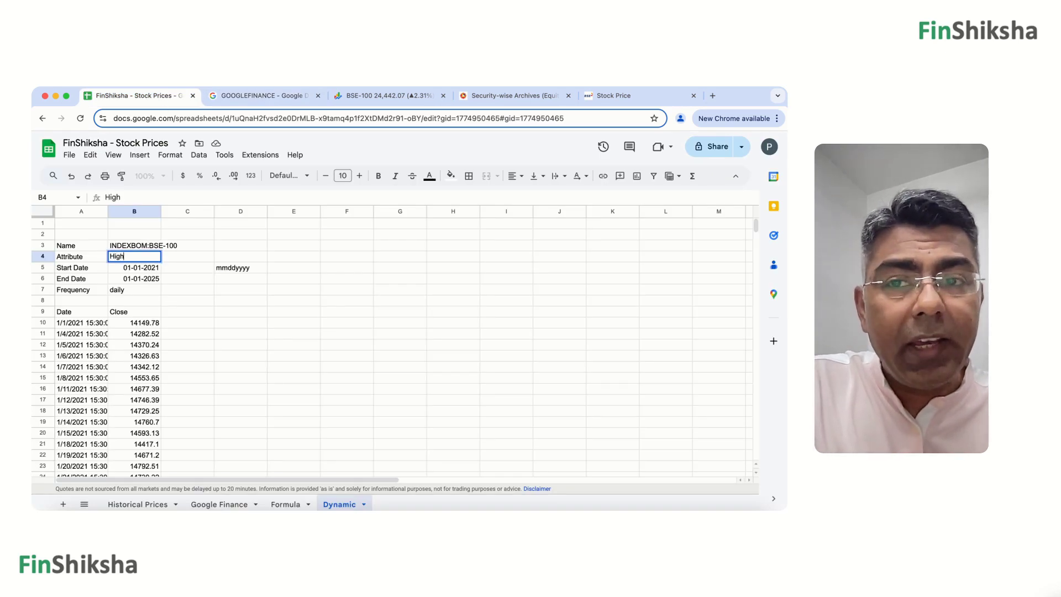
key(Return)
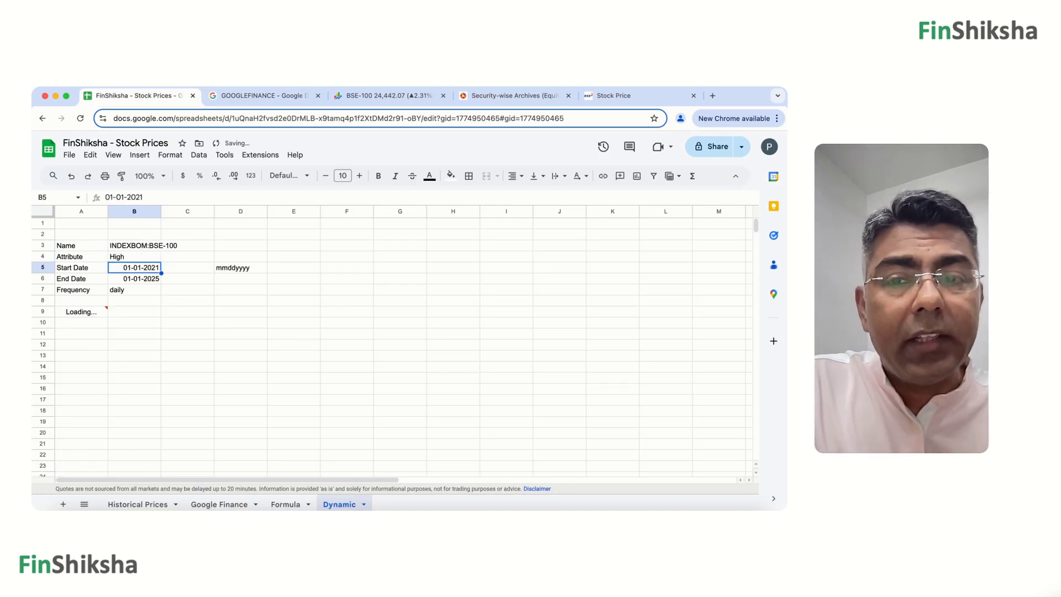
Select the ticker cell B3, view the fixed-argument formula on the Formula sheet, and return to the Dynamic sheet
click(145, 246)
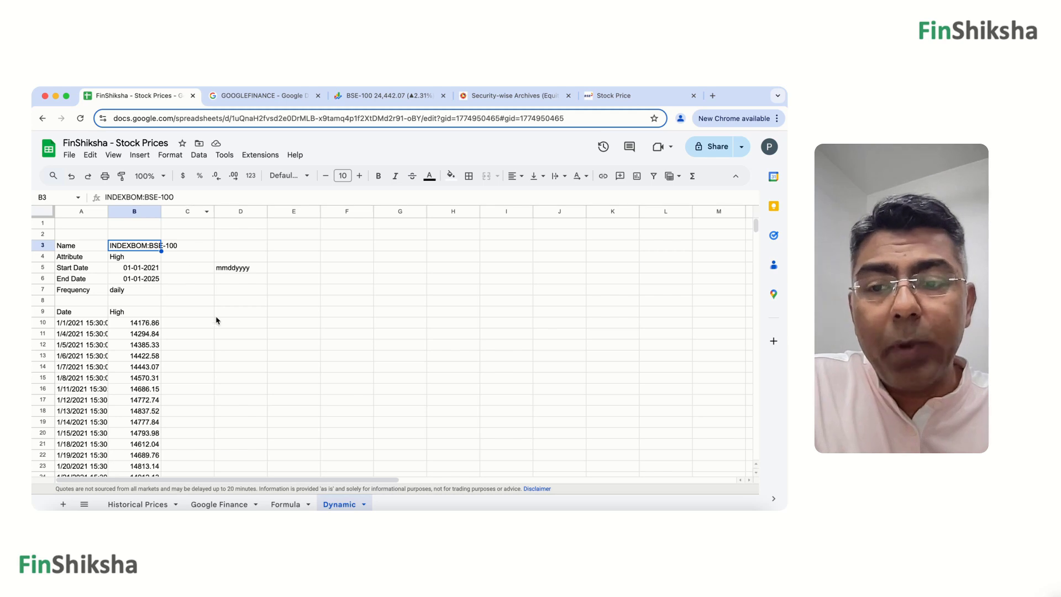
click(288, 505)
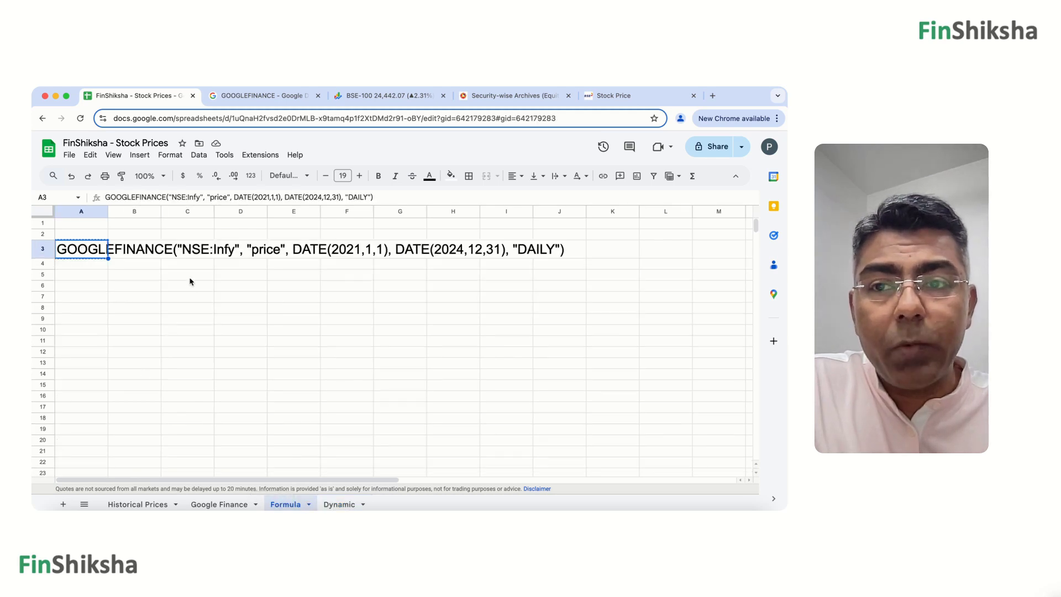
click(335, 505)
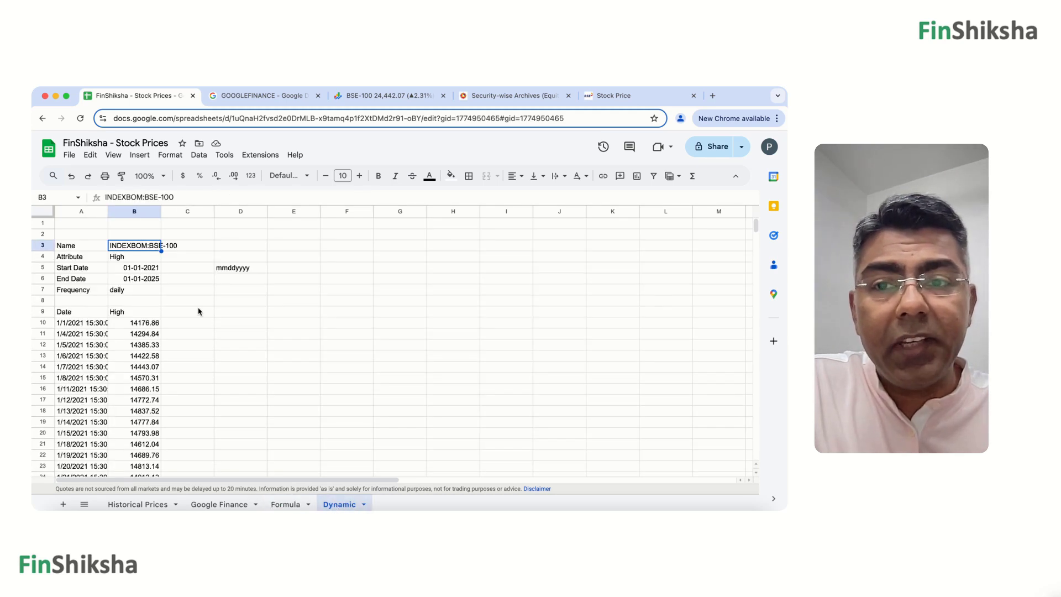
Set the Name cell B3 on the Dynamic sheet to NSE:Infy and keep that cell selected
text(NSE)
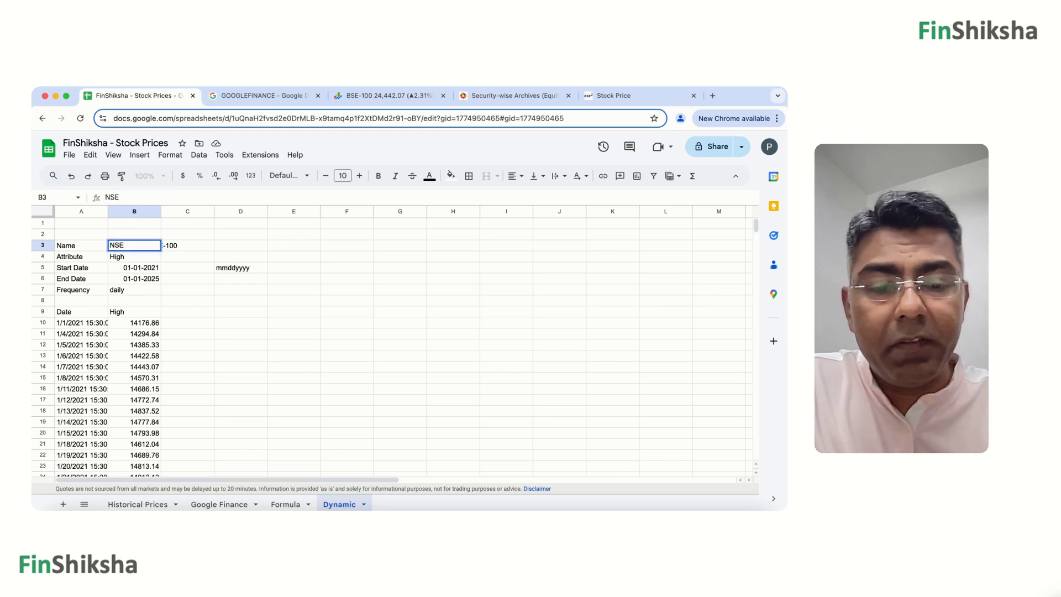
text(:Infy)
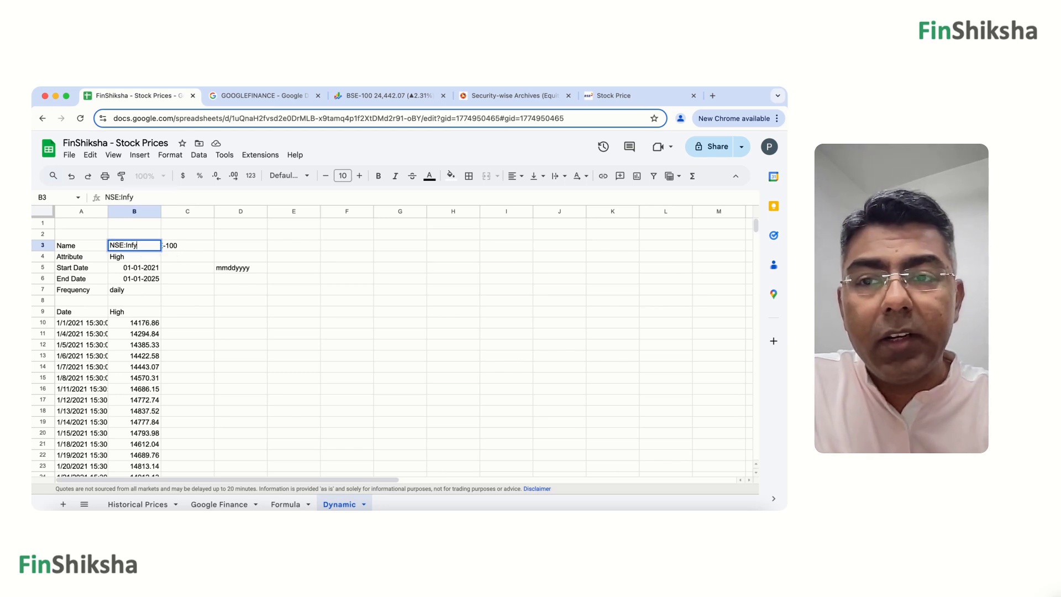
key(Return)
key(Up)
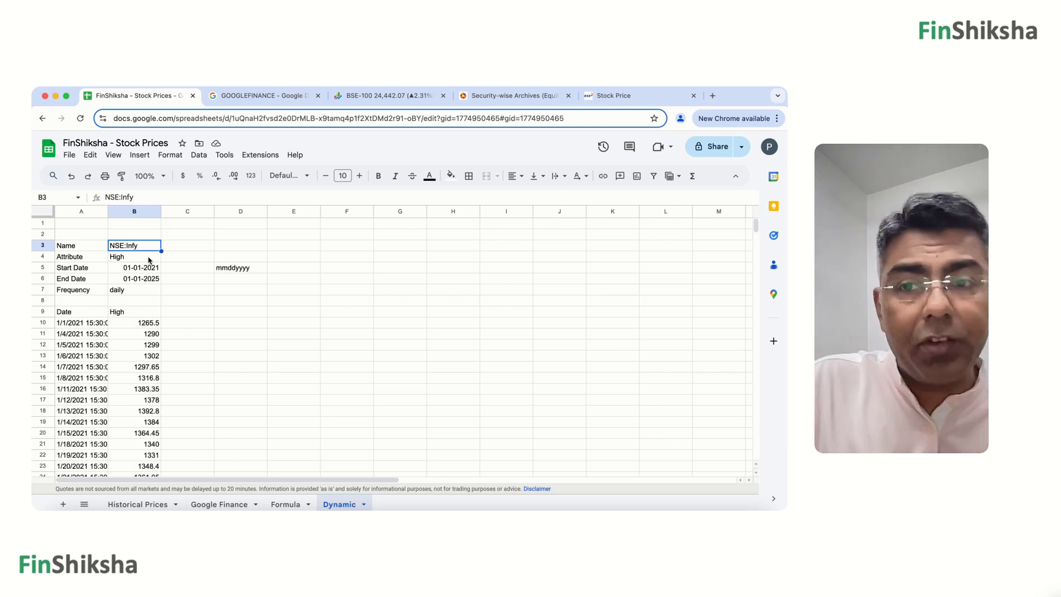
Set the Attribute cell B4 to All to pull every price field and the volume
click(151, 261)
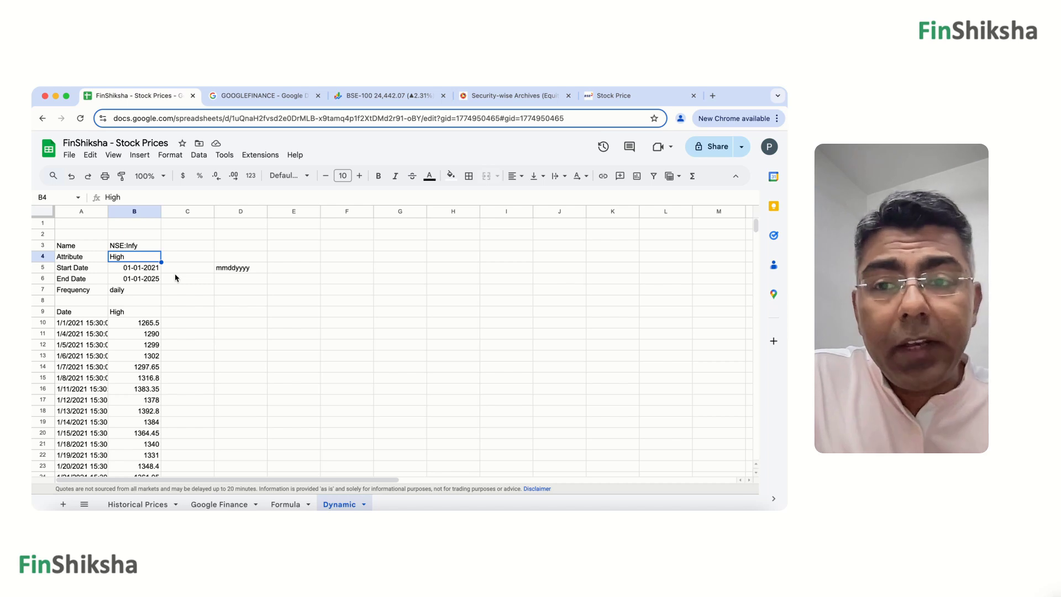
text(All)
key(Return)
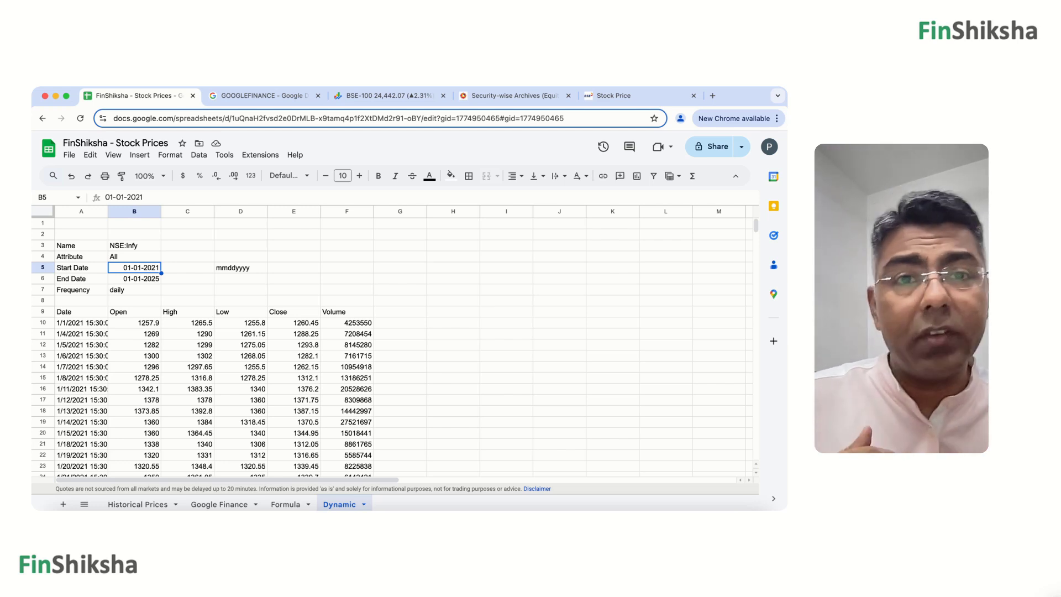
Switch to the Google Finance page, view the US market indices, and return to the stock prices spreadsheet
click(350, 101)
click(80, 279)
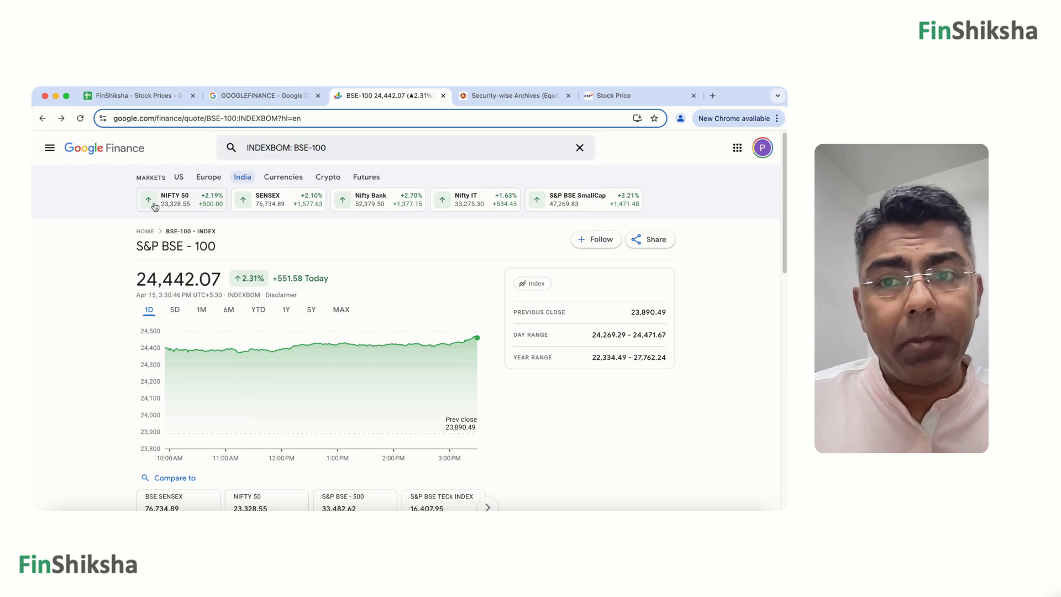
click(180, 180)
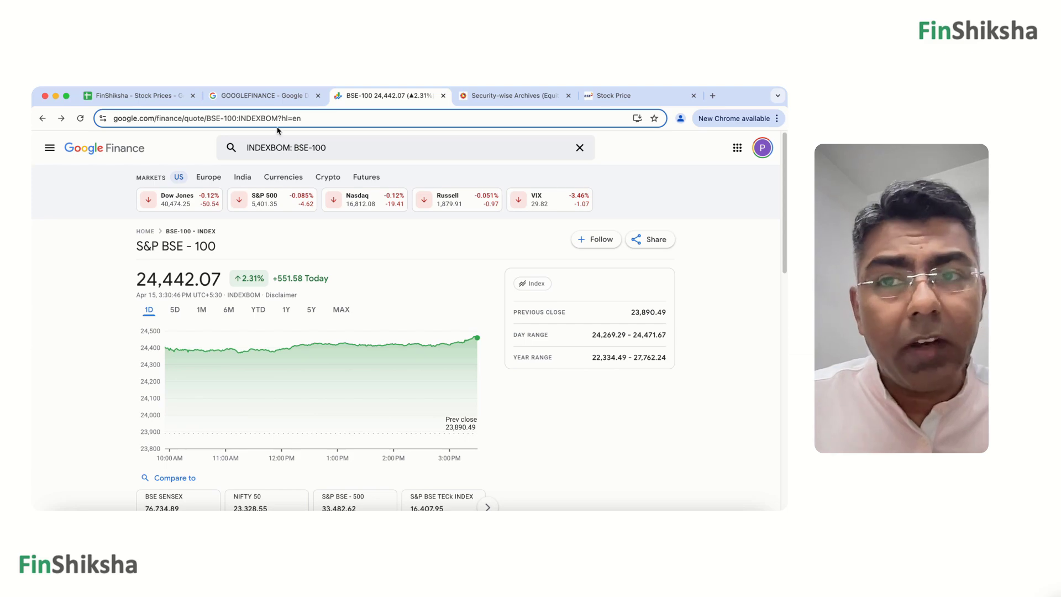
click(157, 97)
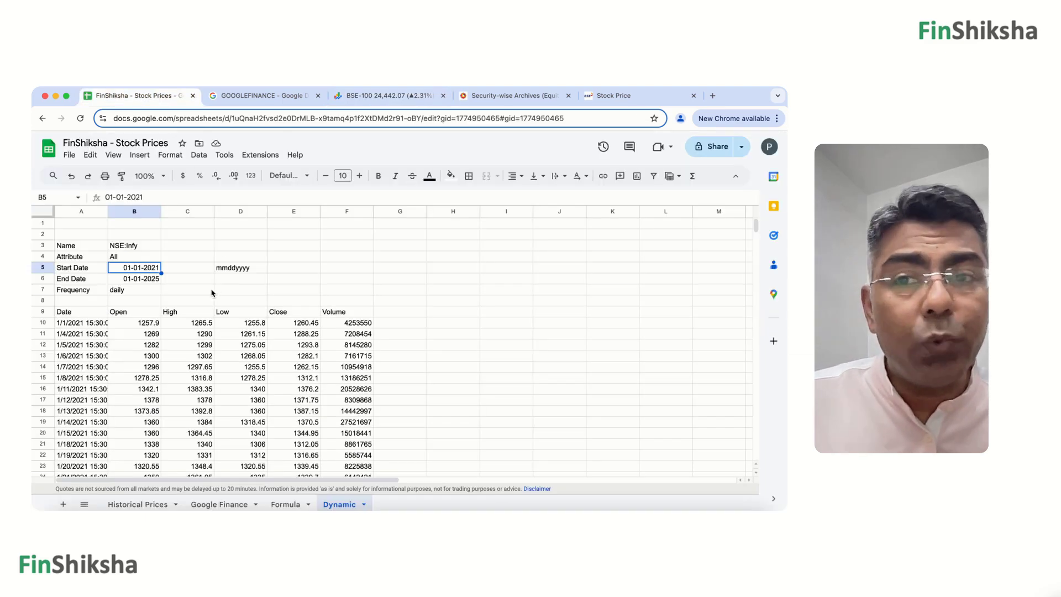